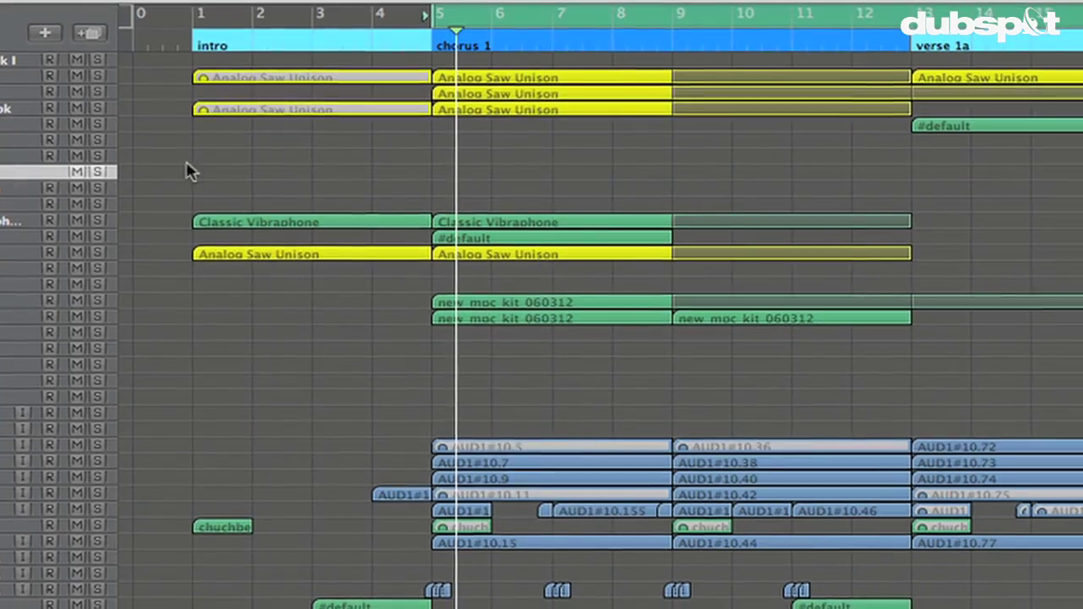
Draw an empty region at bar 1 on the auxiliary track with the Pencil tool
key("Escape")
left_click(268, 198)
left_click(226, 167)
key("super+Down")
key("super+Up")
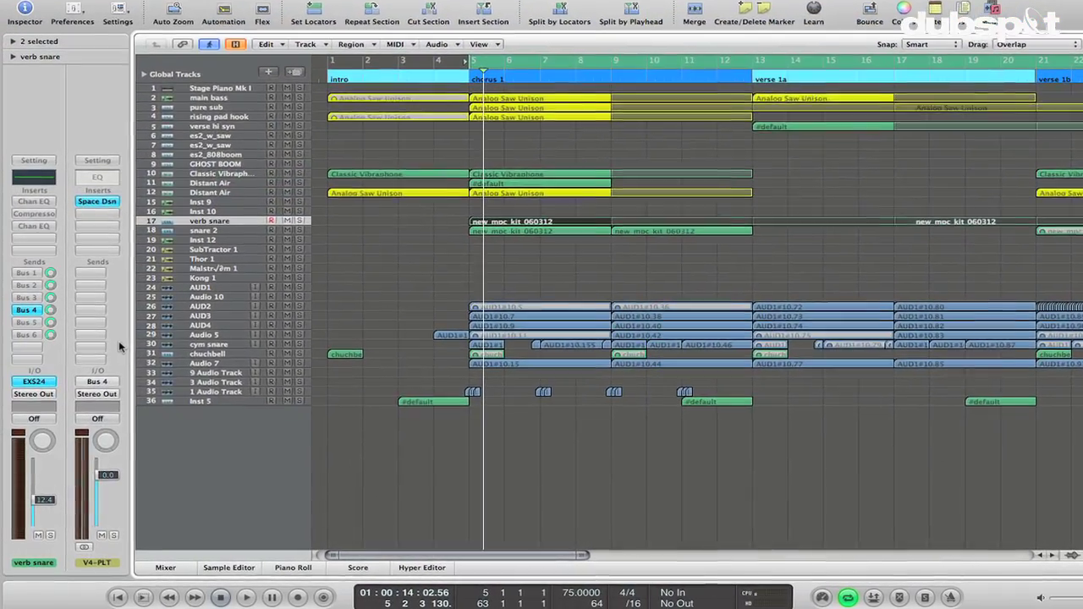
Create an arrange track for the V4-PLT reverb channel that receives Bus 4
right_click(115, 355)
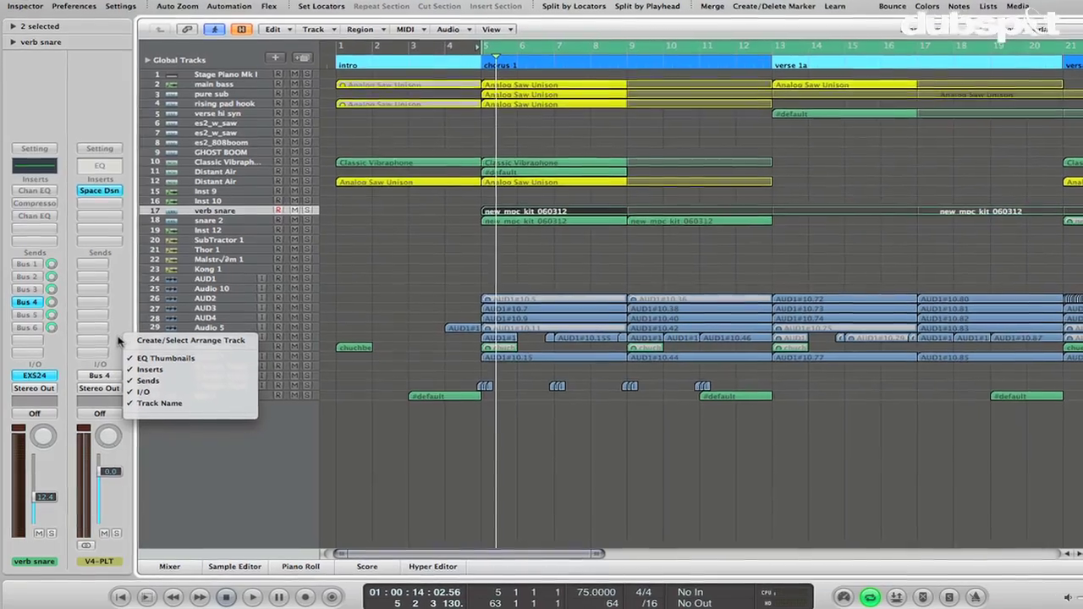
left_click(146, 331)
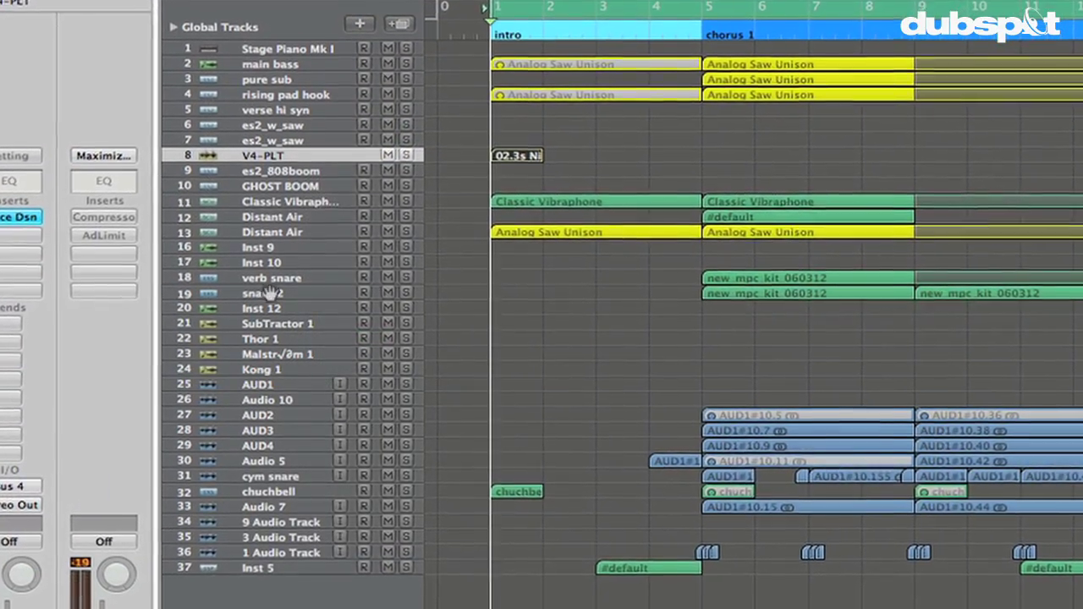
Select the AUD2, cym snare and AUD4 tracks one by one to inspect their channel strips
left_click(269, 415)
left_click(270, 480)
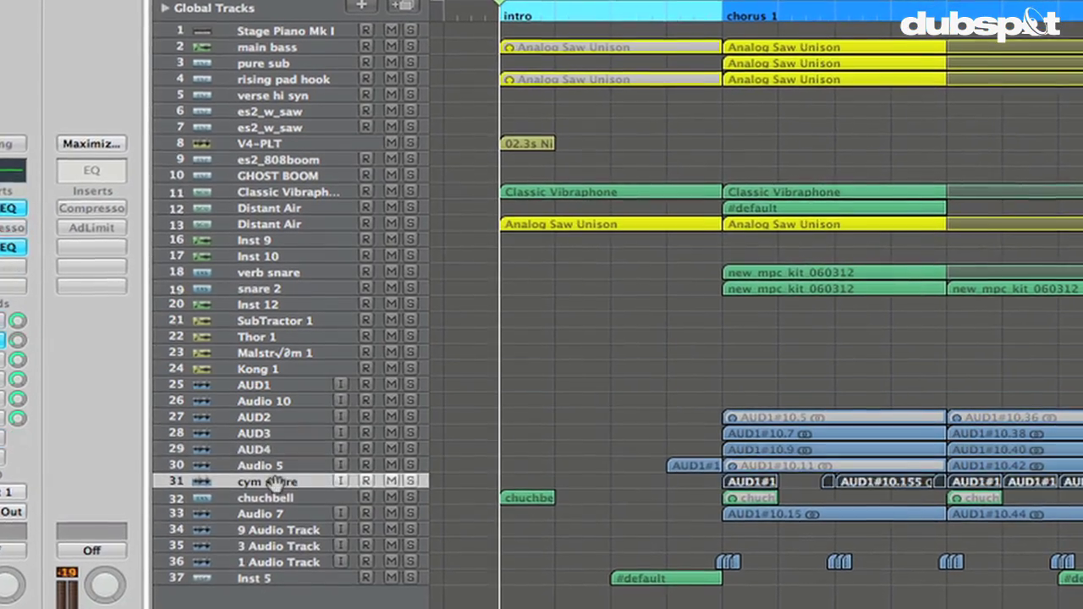
left_click(262, 449)
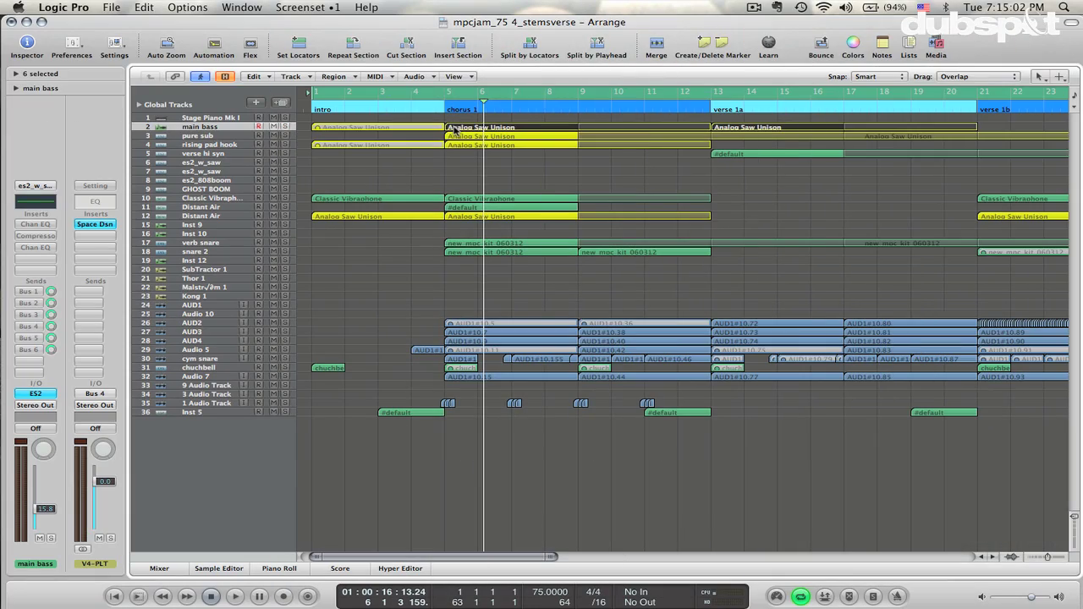
Select the main bass track and play the arrangement from the beginning
left_click(434, 158)
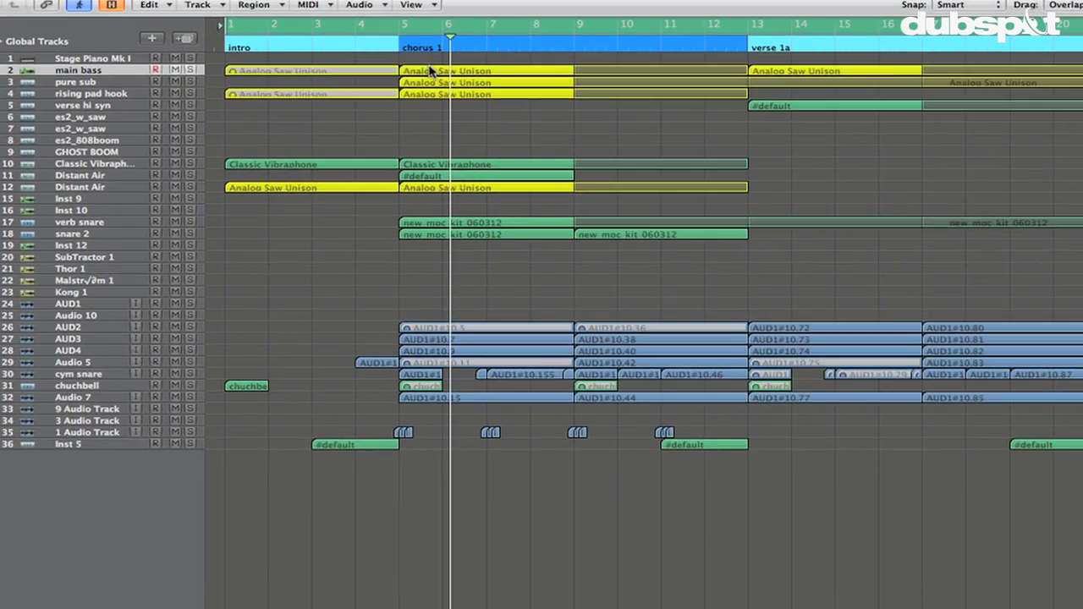
left_click(470, 128)
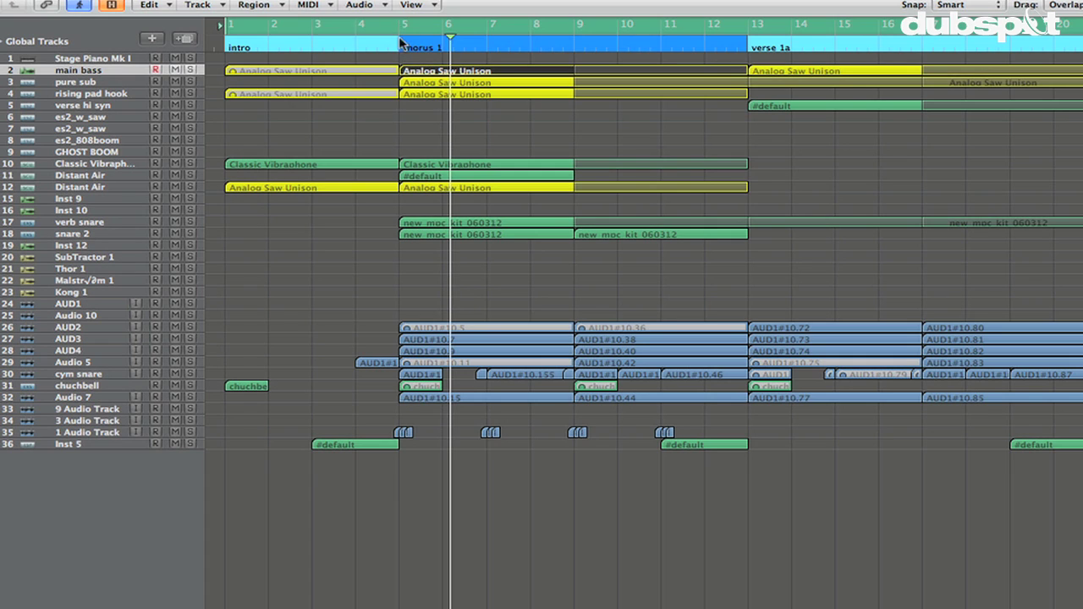
left_click(100, 71)
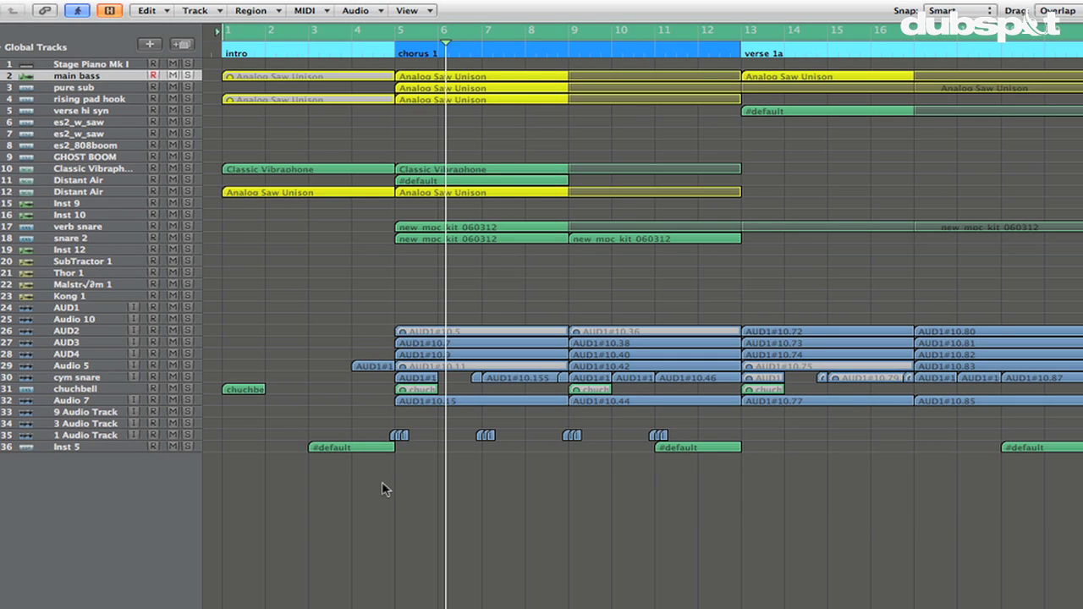
key("Return")
key("space")
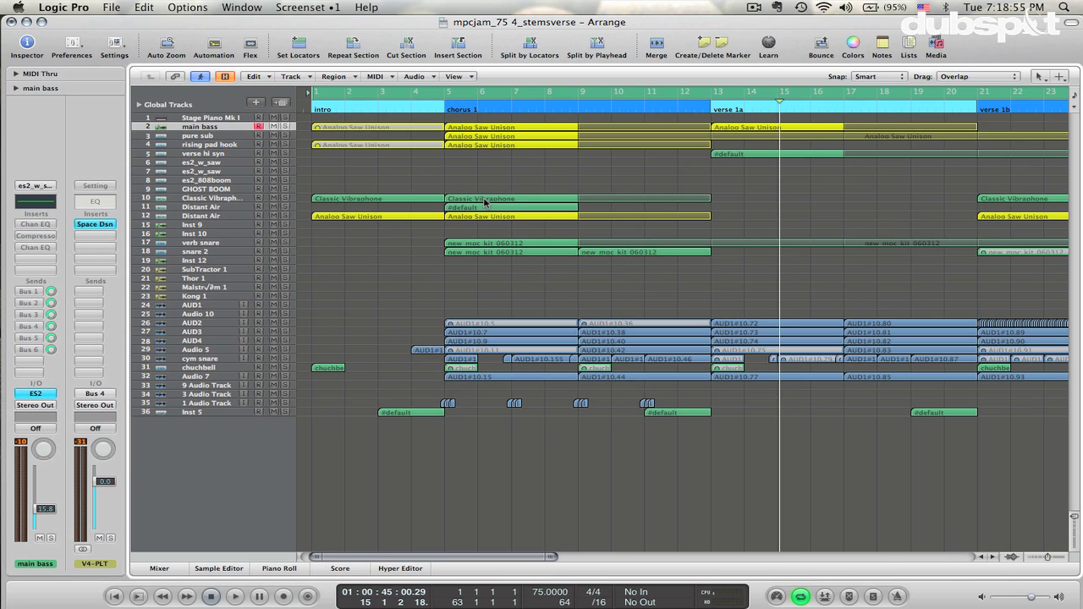
Set the cycle start to bar 5 and audition the verb snare region of chorus 1 in solo
left_click(444, 94)
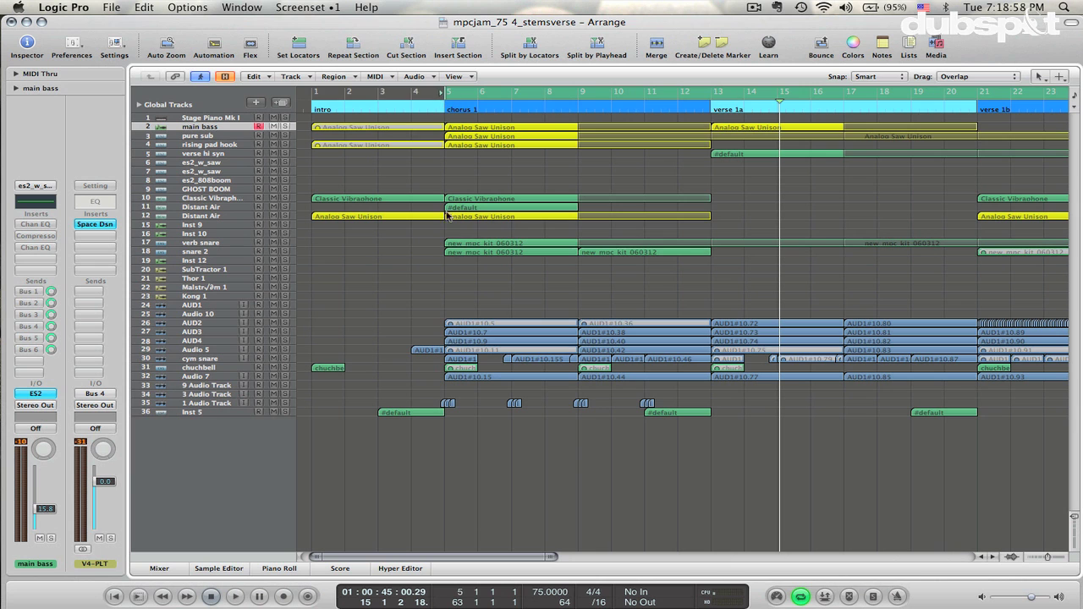
left_click(498, 209)
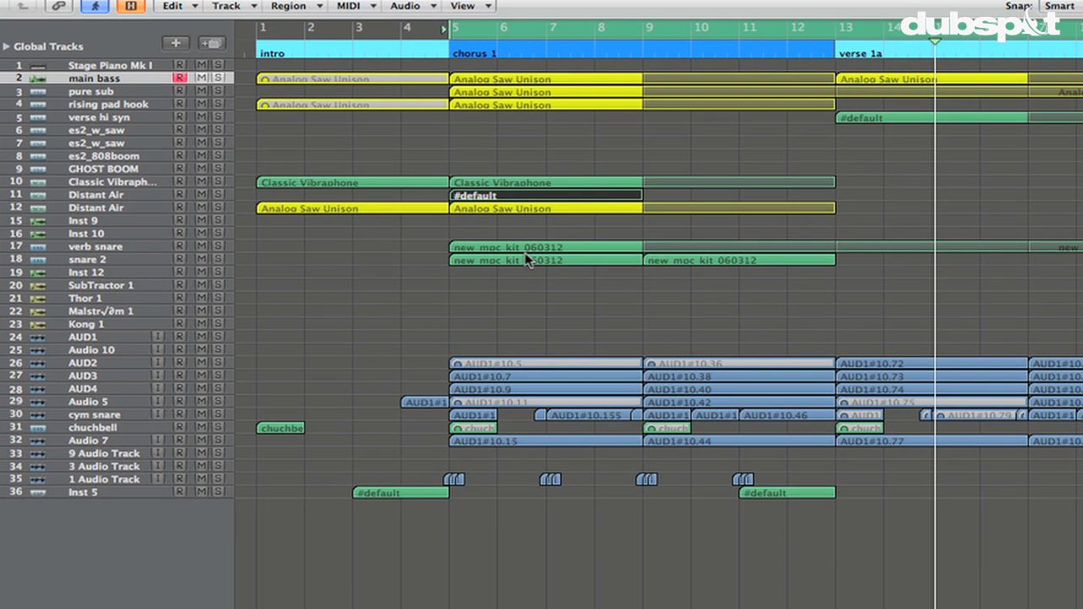
left_click(497, 244)
key("ctrl+s")
key("space")
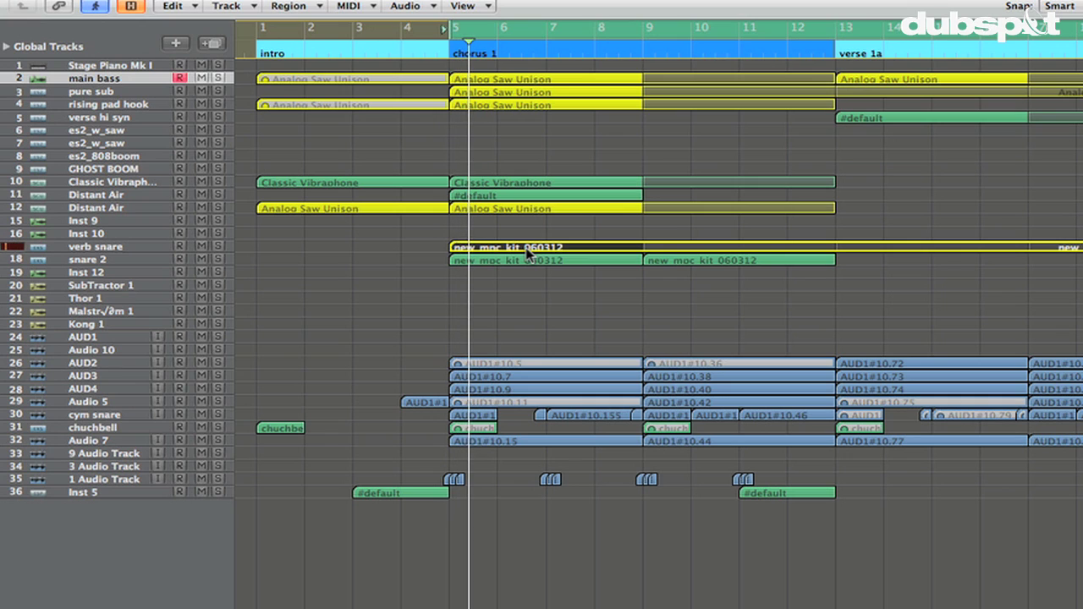
key("space")
Audition the AUD3 track's region at the start of chorus 1 in solo, and turn solo off
left_click(518, 377)
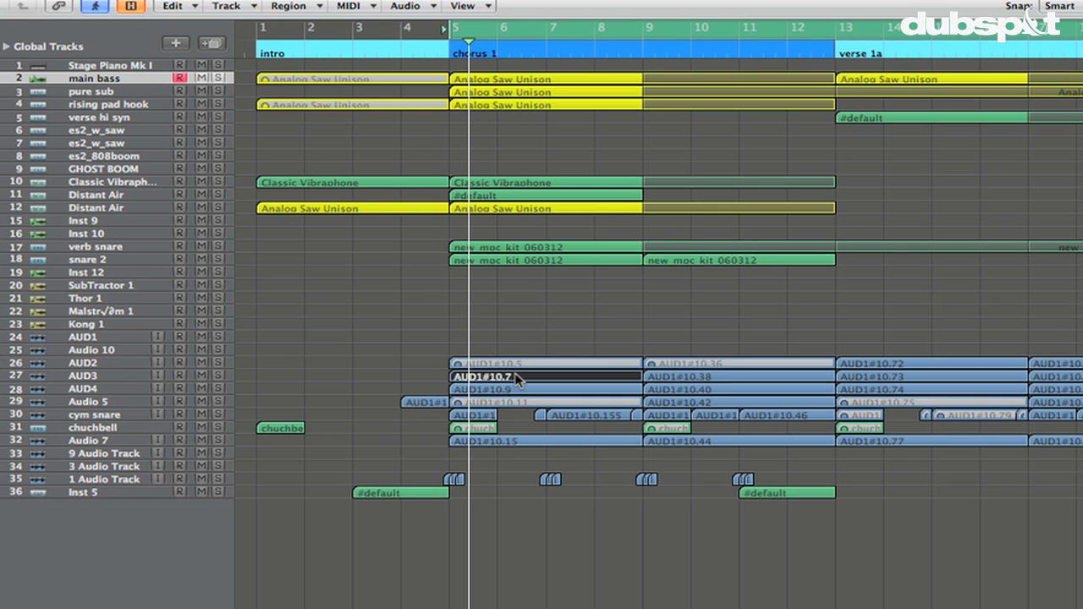
key("space")
key("space")
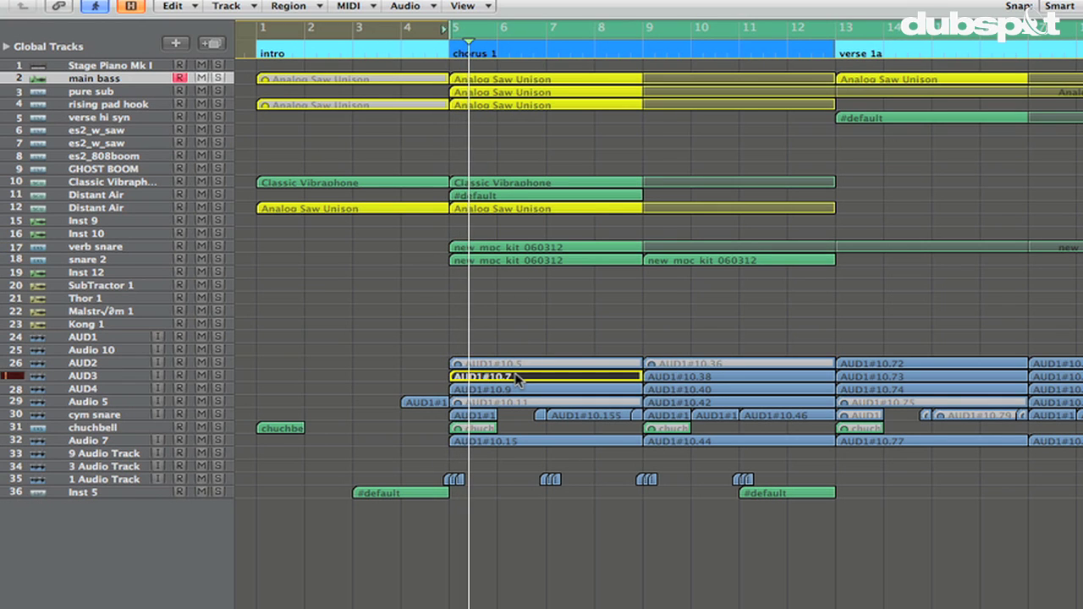
key("ctrl+s")
Select the verb snare track and create an arrange track for its V4-PLT reverb channel on Bus 4
left_click(499, 249)
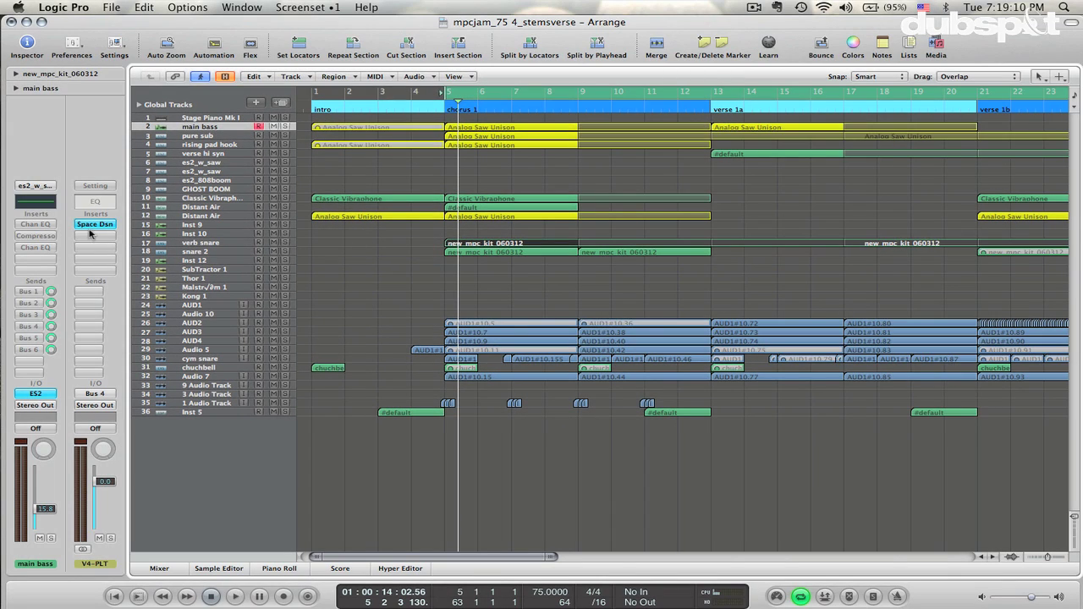
left_click(191, 243)
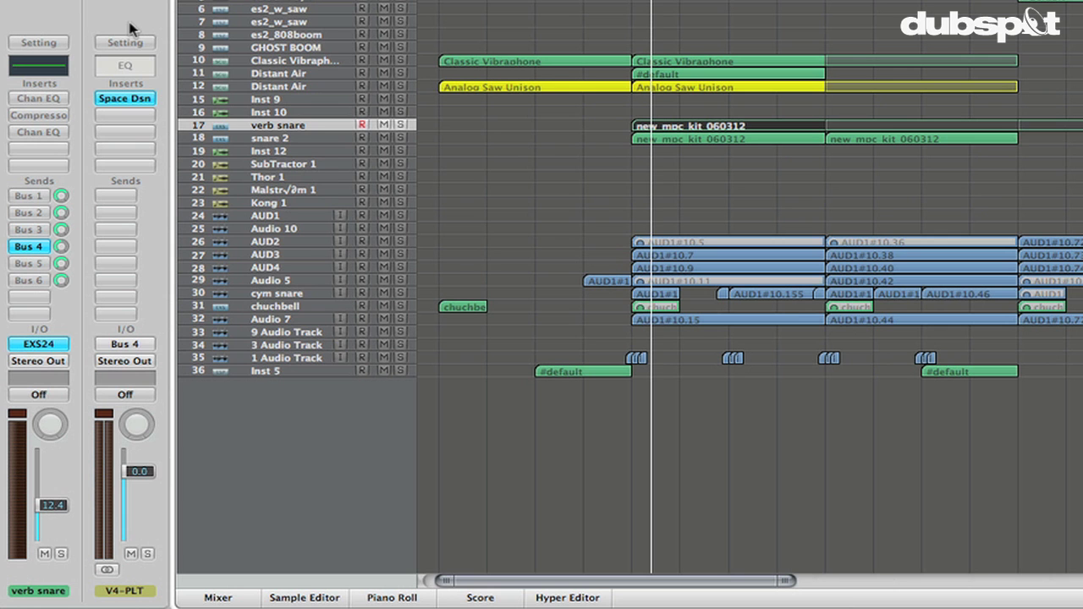
right_click(156, 296)
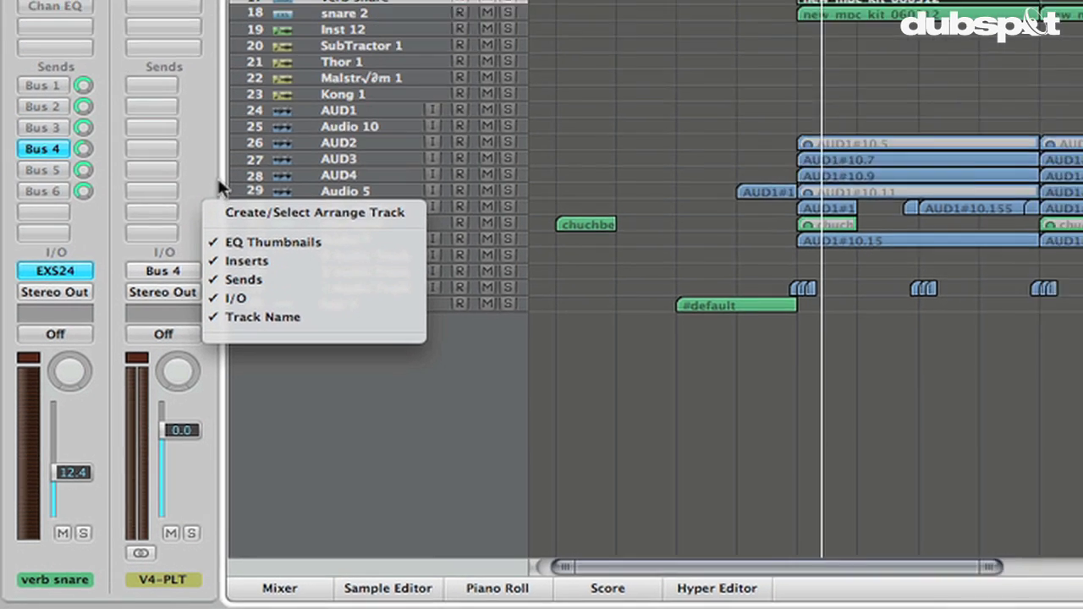
left_click(269, 176)
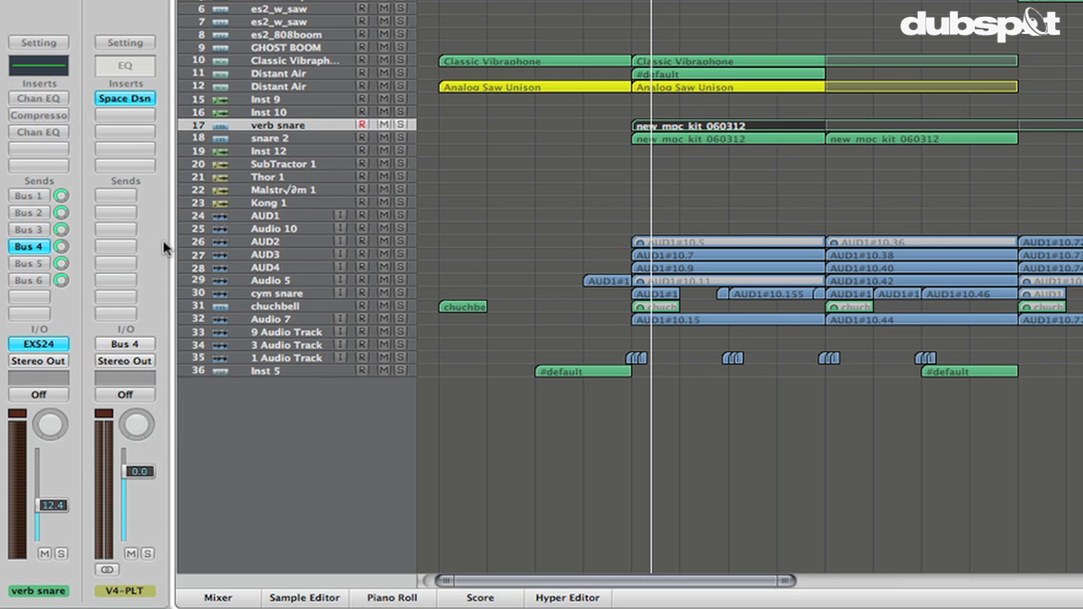
right_click(153, 239)
left_click(192, 246)
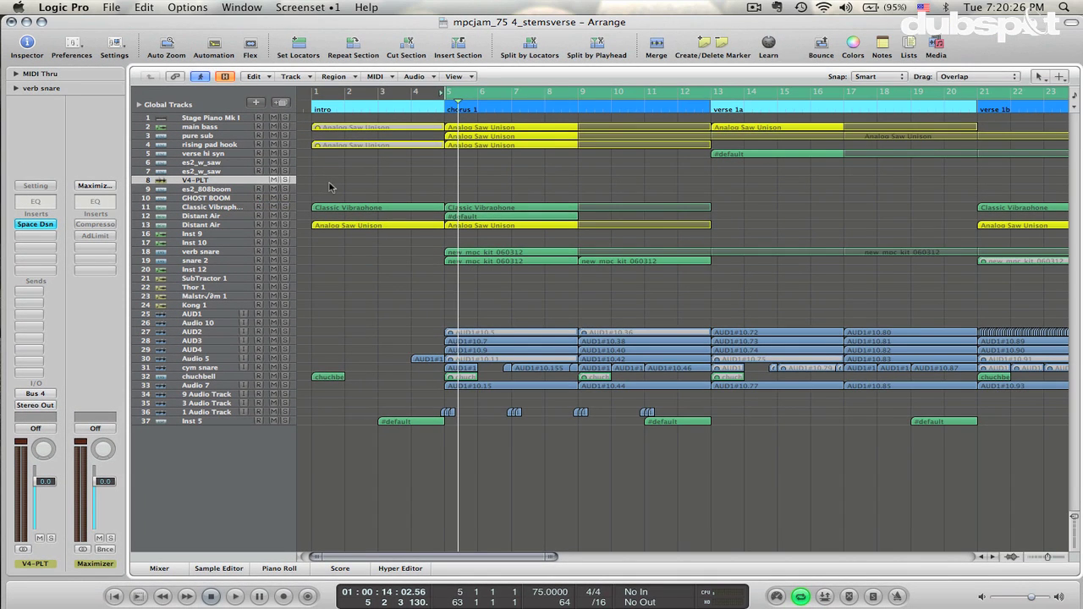
Draw an empty region at bar 1 of the intro on the V4-PLT track with the Pencil tool
scroll(330, 187, "right", 15)
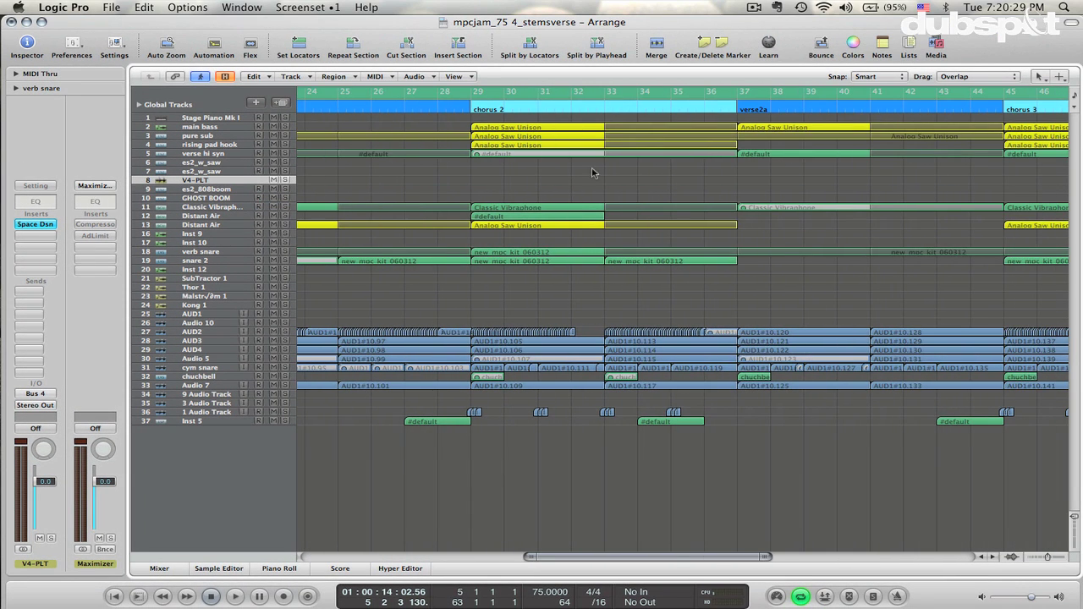
scroll(586, 198, "left", 15)
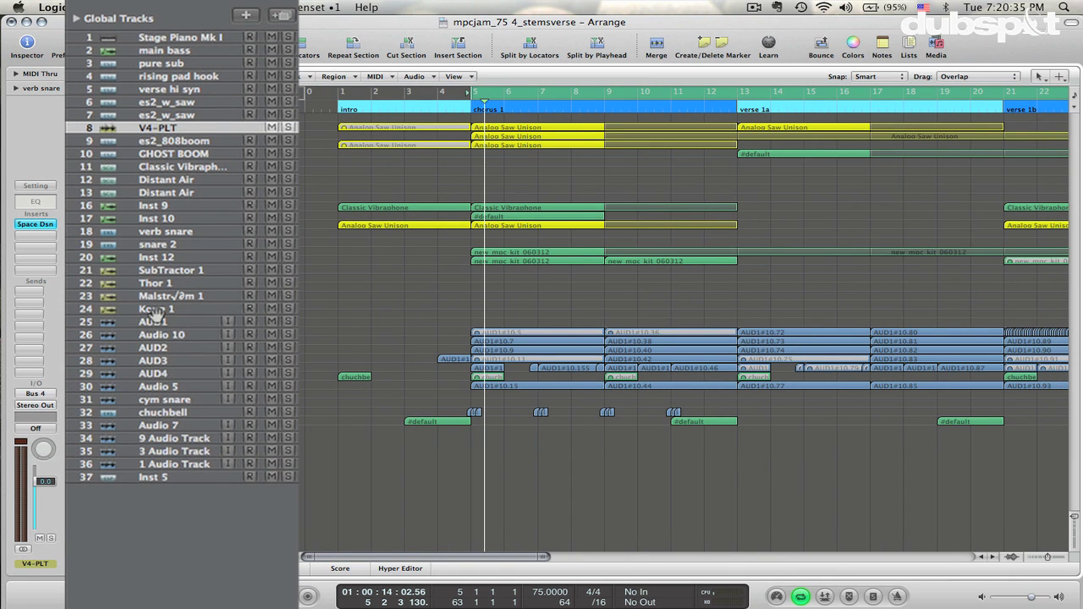
scroll(335, 314, "right", 2)
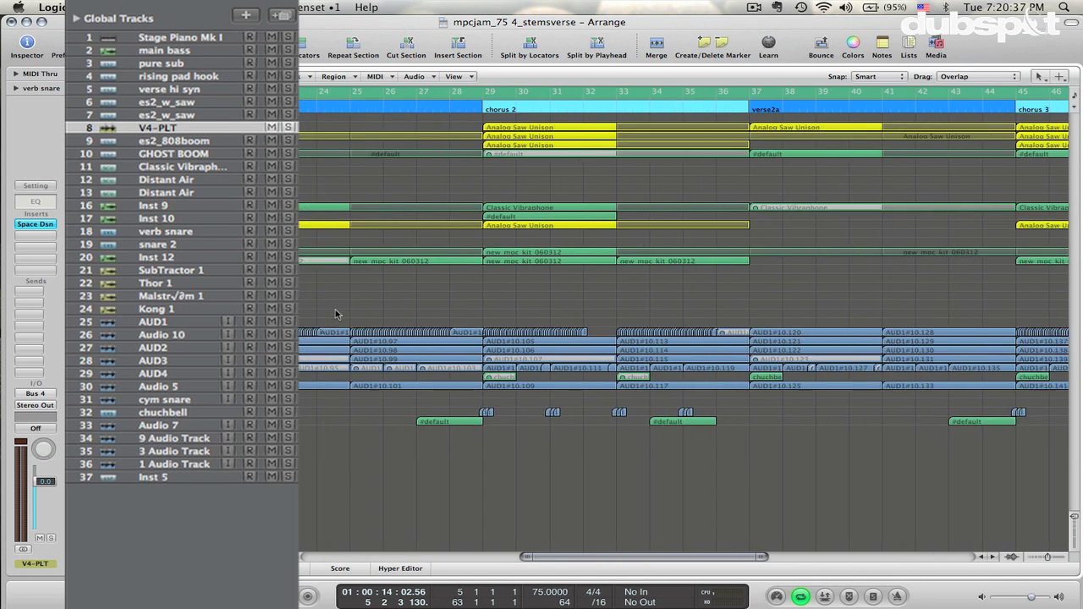
scroll(335, 314, "left", 2)
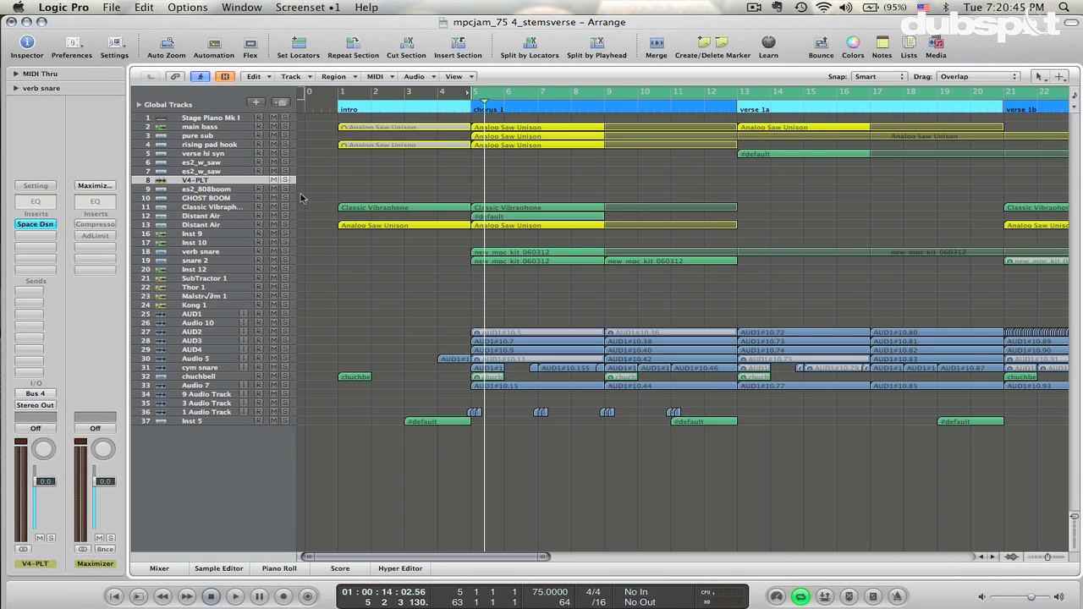
key("Escape")
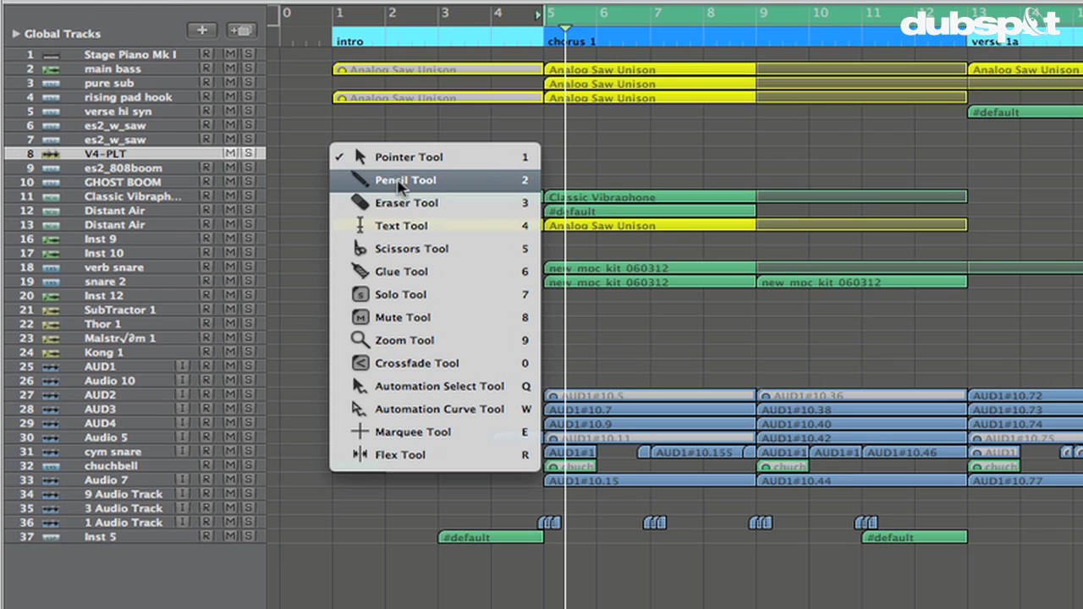
left_click(398, 181)
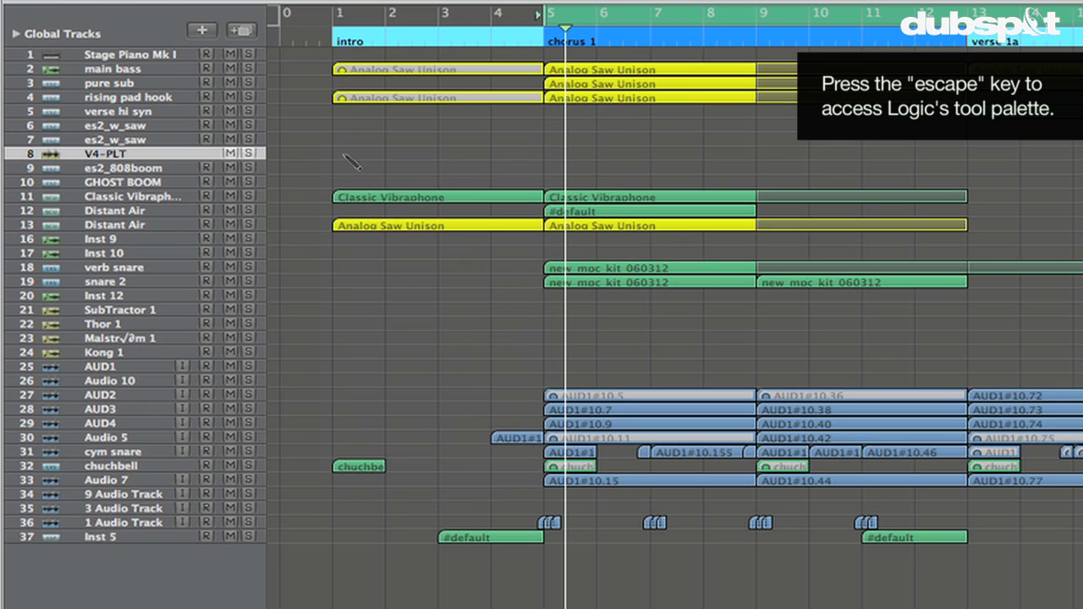
left_click(344, 156)
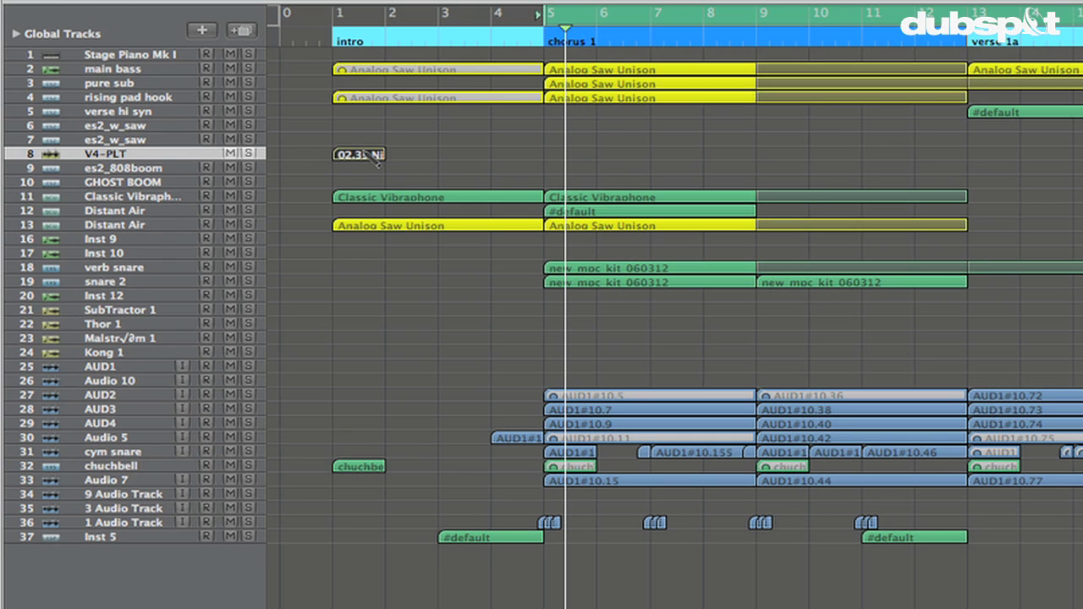
key("ctrl+Down")
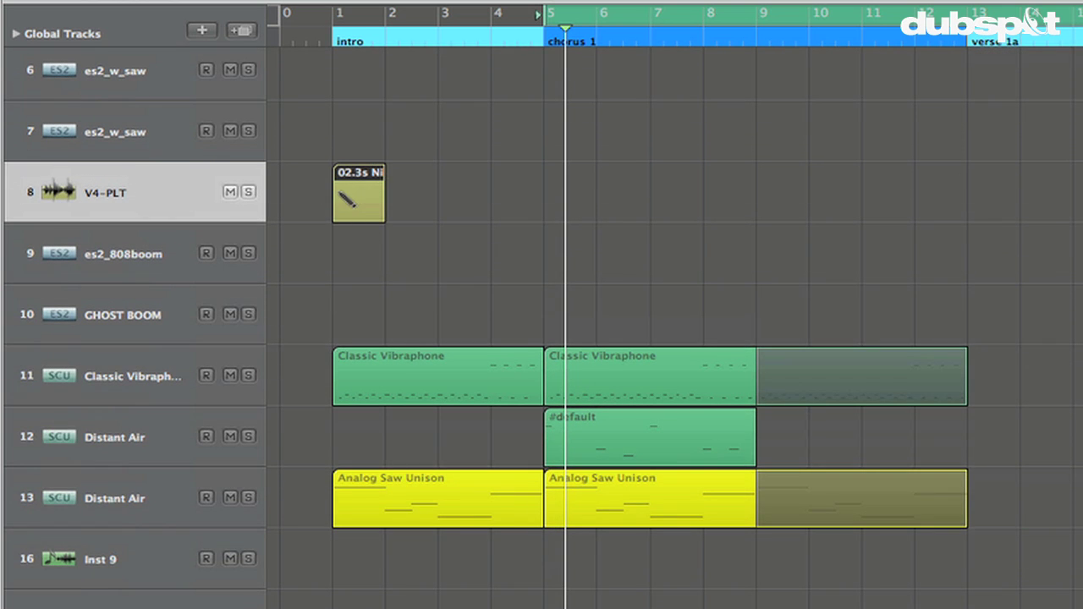
key("ctrl+Up")
key("ctrl+Up")
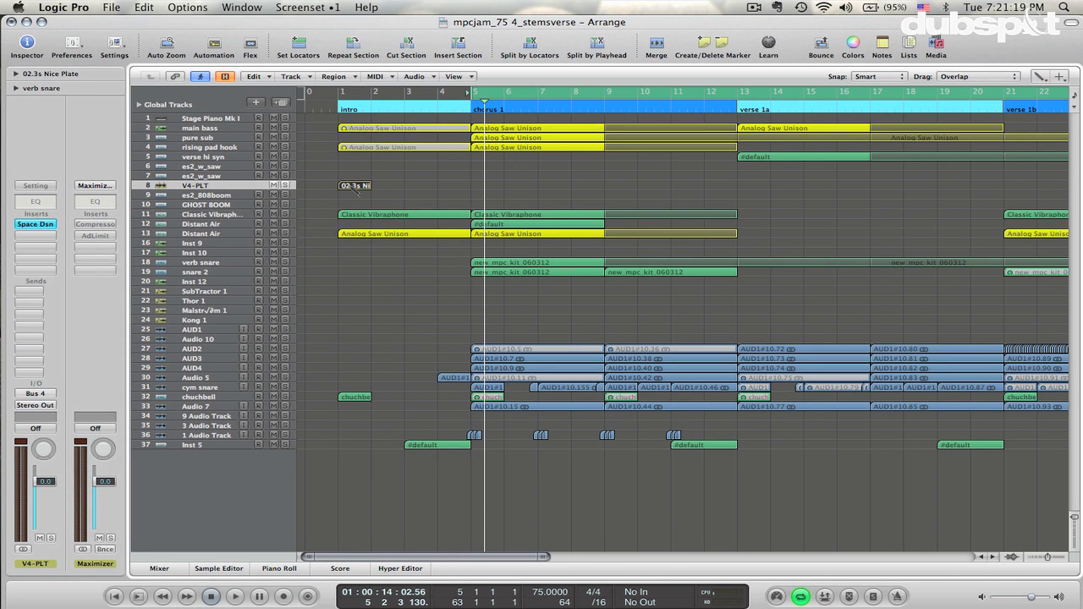
Inspect the GHOST BOOM, V4-PLT and rising pad hook channel strips, and show the channel fed by the pad's Bus 11 output
left_click(207, 205)
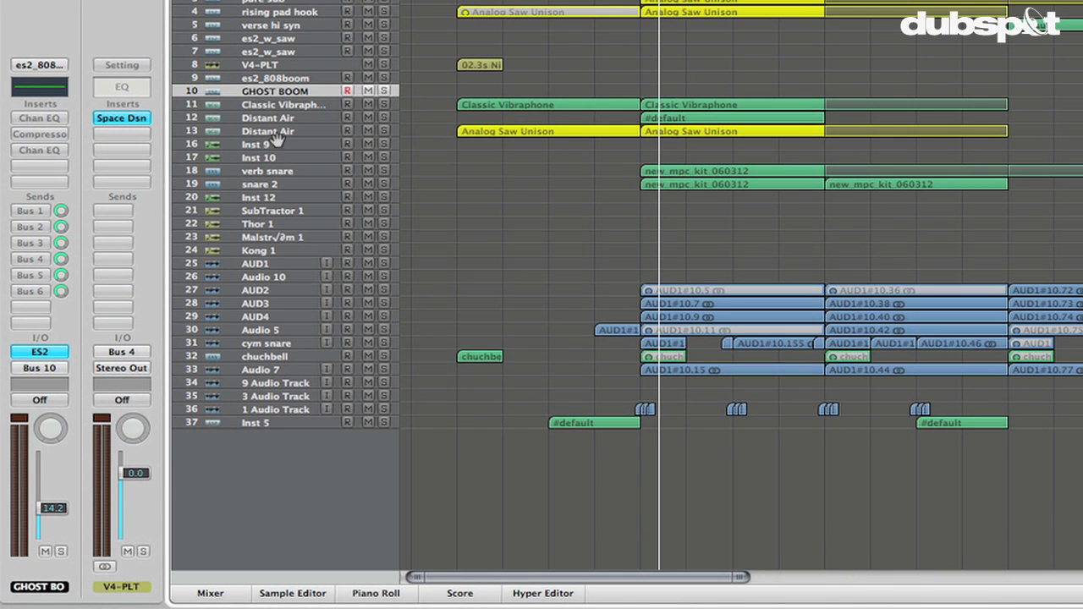
left_click(277, 65)
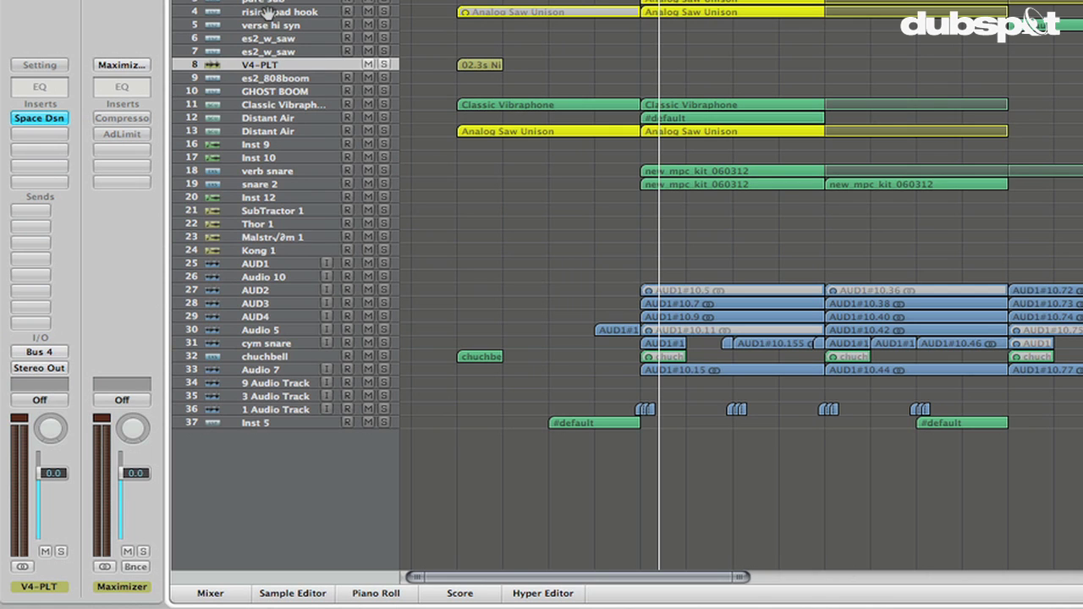
left_click(268, 12)
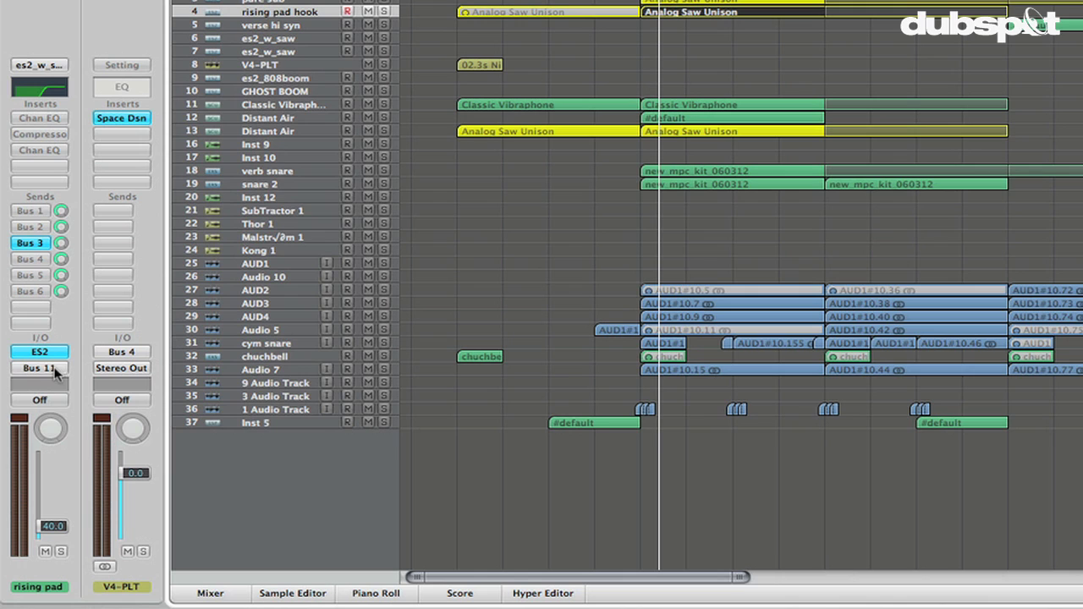
left_click(25, 373)
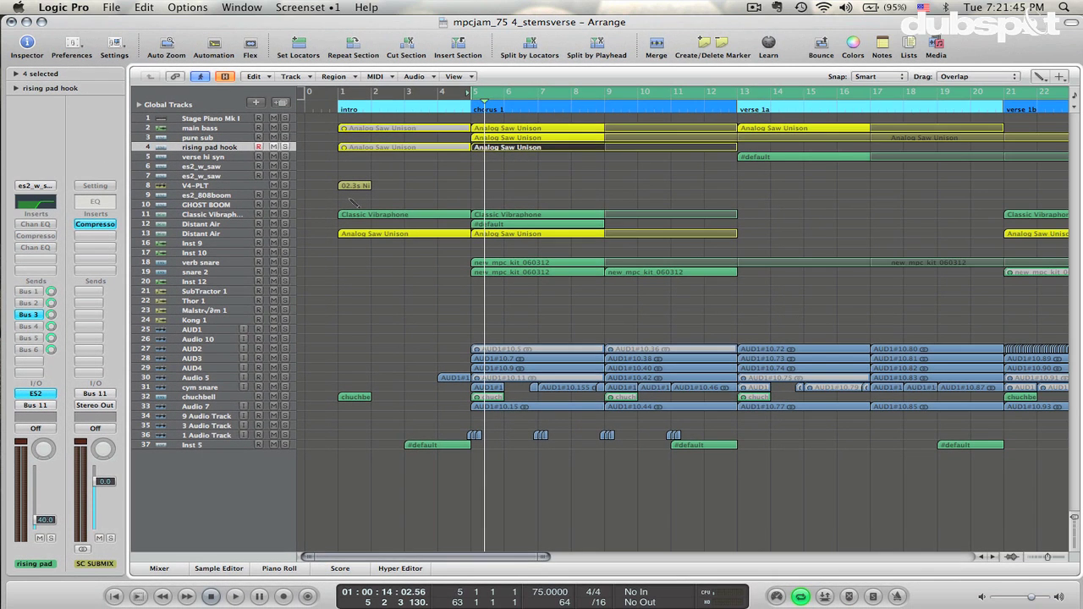
Move the cycle start to bar 1 and select the empty region on the V4-PLT track
left_click(207, 186)
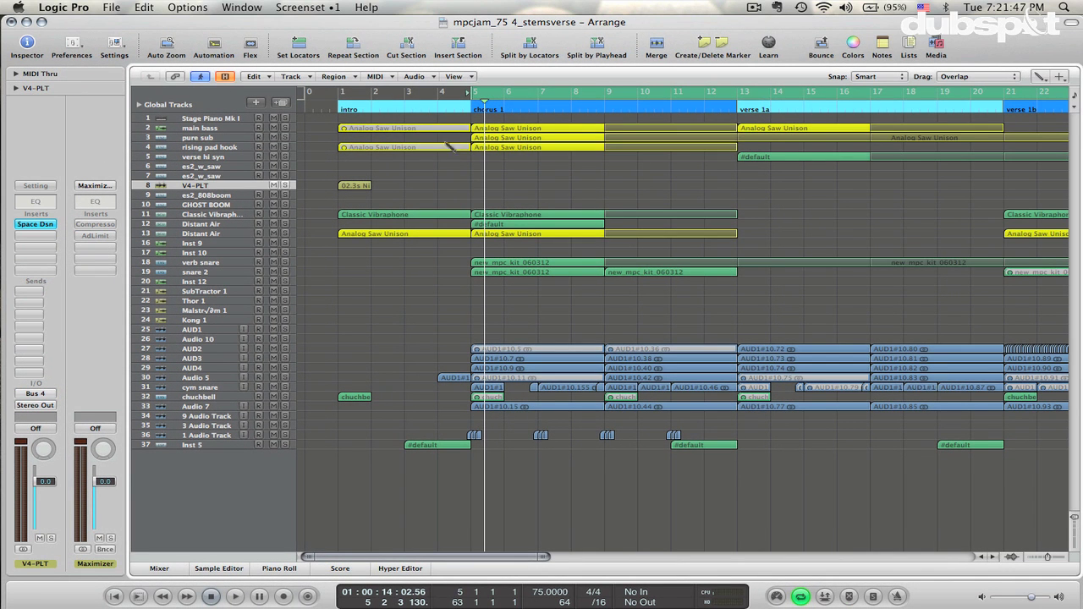
left_click(345, 99)
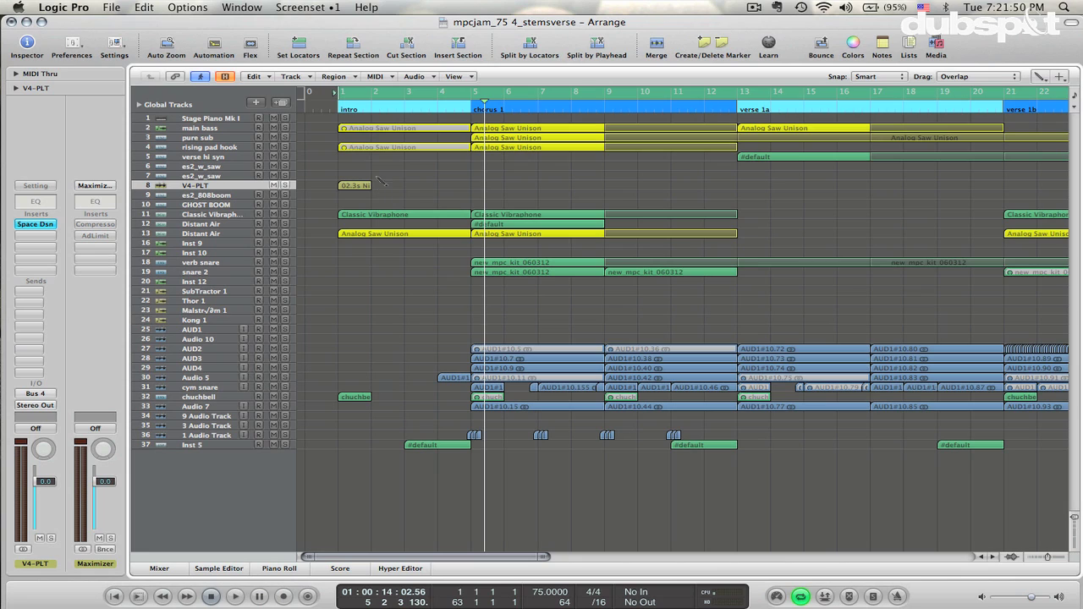
left_click(358, 186)
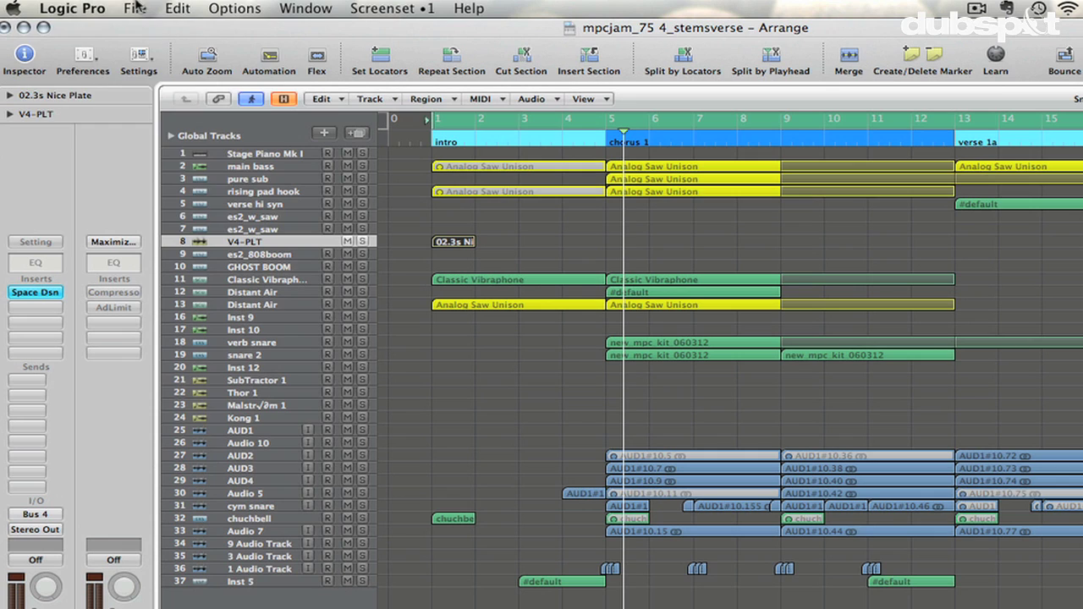
Start exporting all tracks as audio files and move the export dialog aside to reveal the track list
left_click(63, 7)
mouse_move(111, 6)
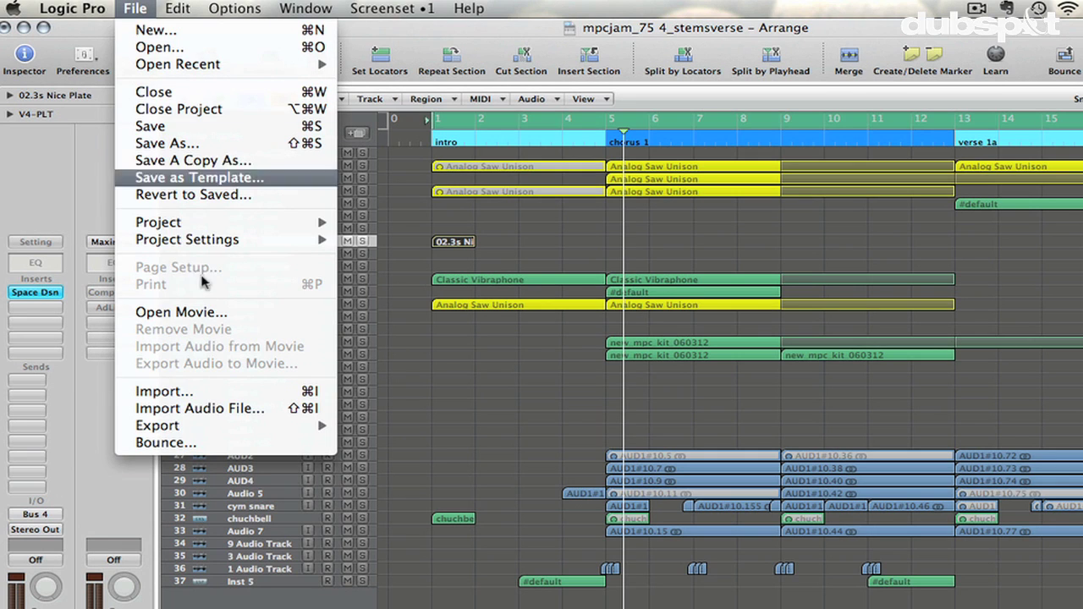
mouse_move(224, 430)
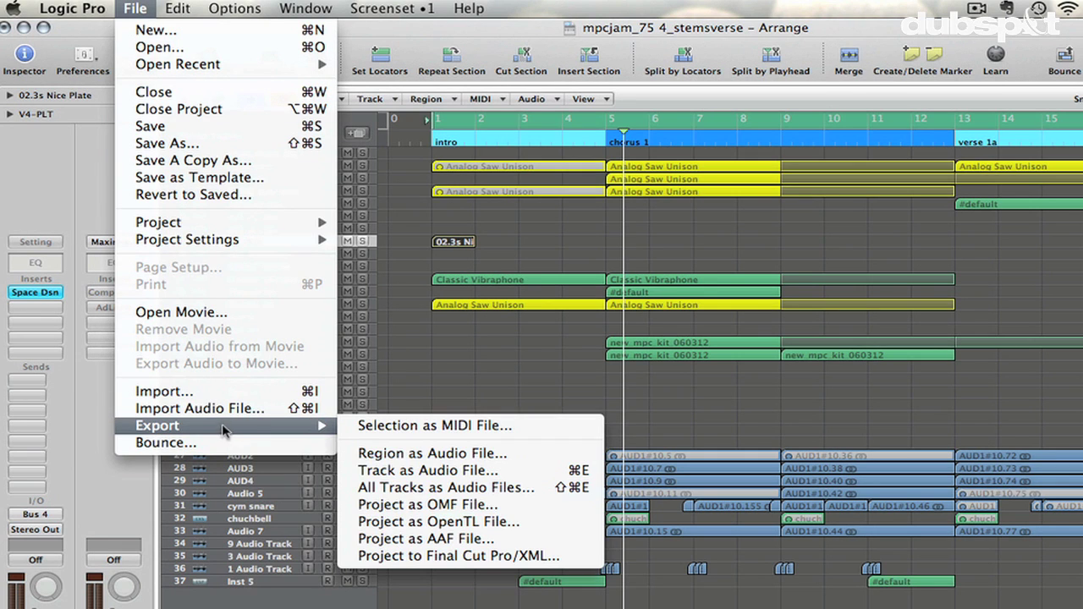
left_click(473, 490)
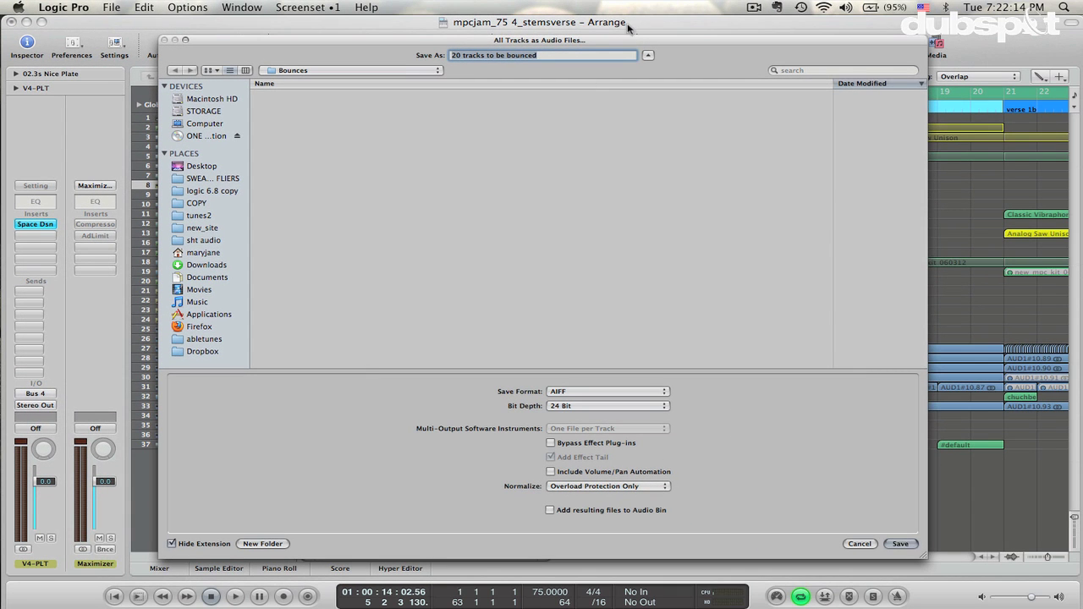
key("Right")
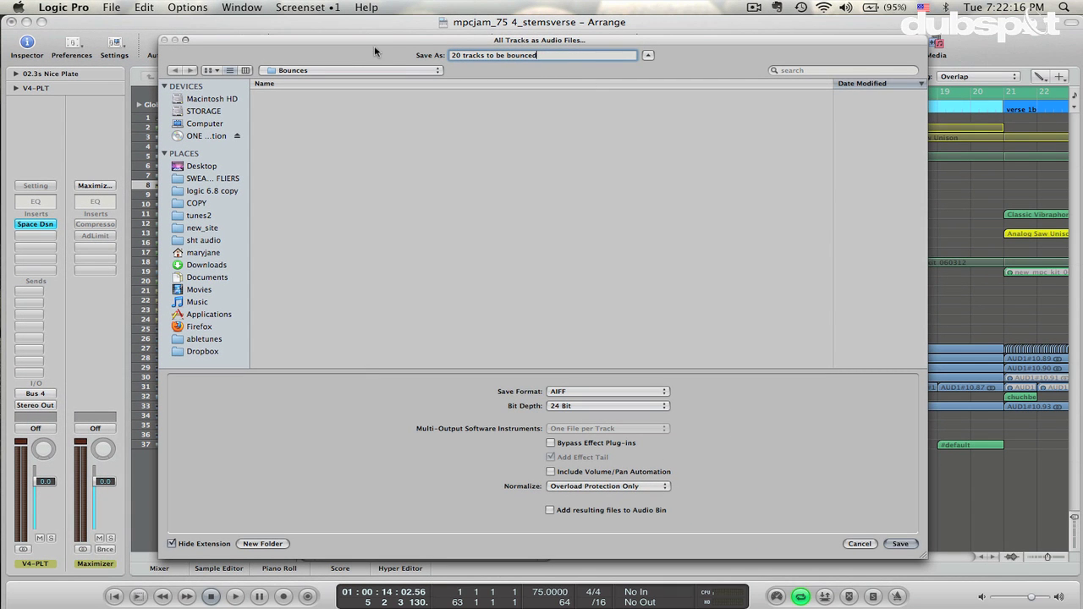
left_click_drag(367, 41, 528, 36)
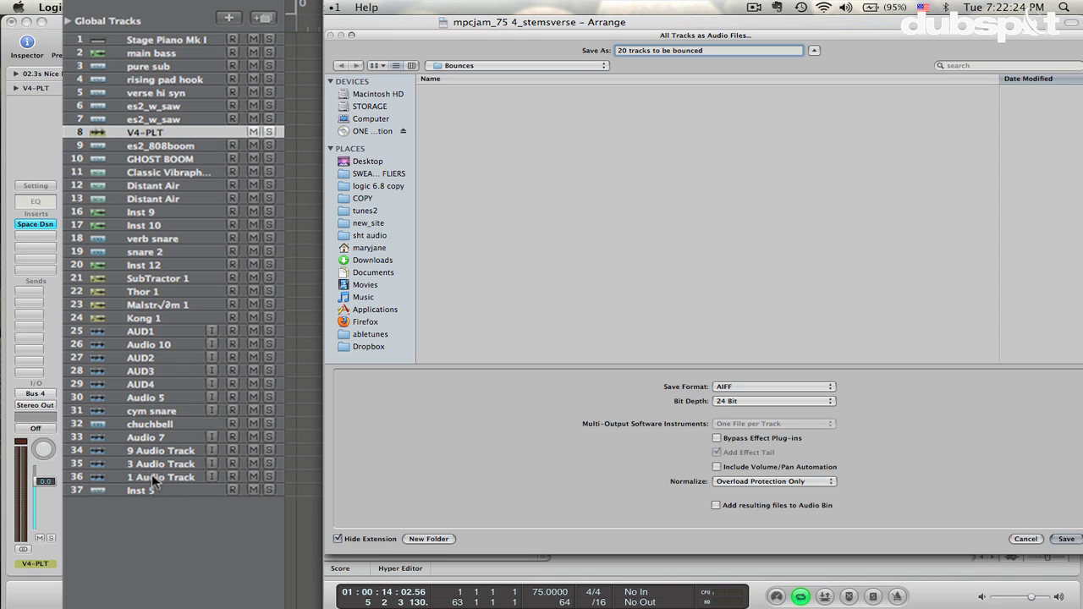
left_click(589, 146)
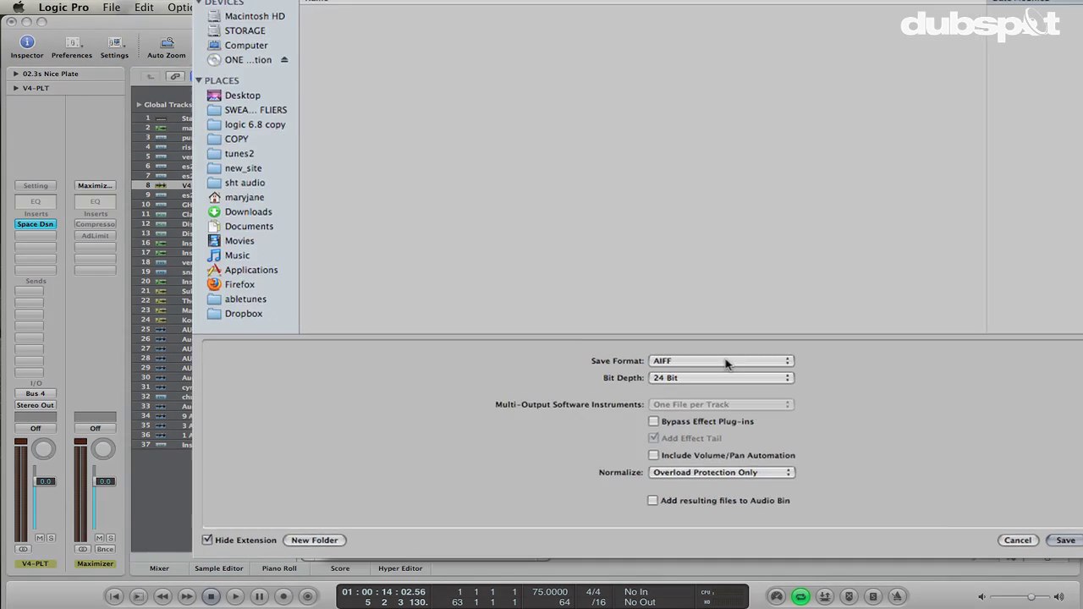
Set the export's save format to AIFF and its bit depth to 24 Bit
left_click(775, 387)
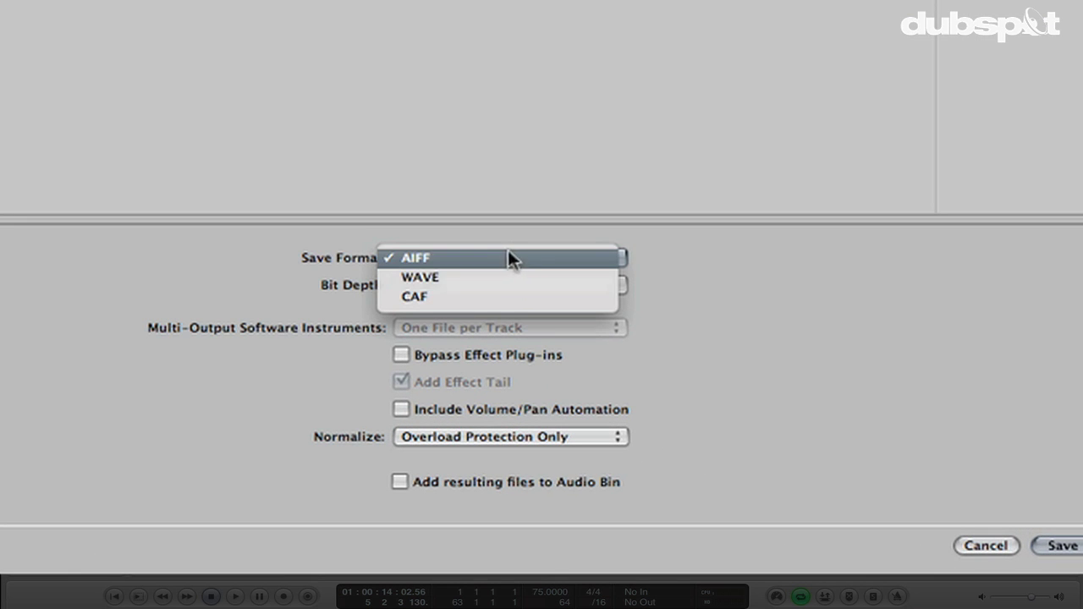
left_click(508, 255)
left_click(498, 284)
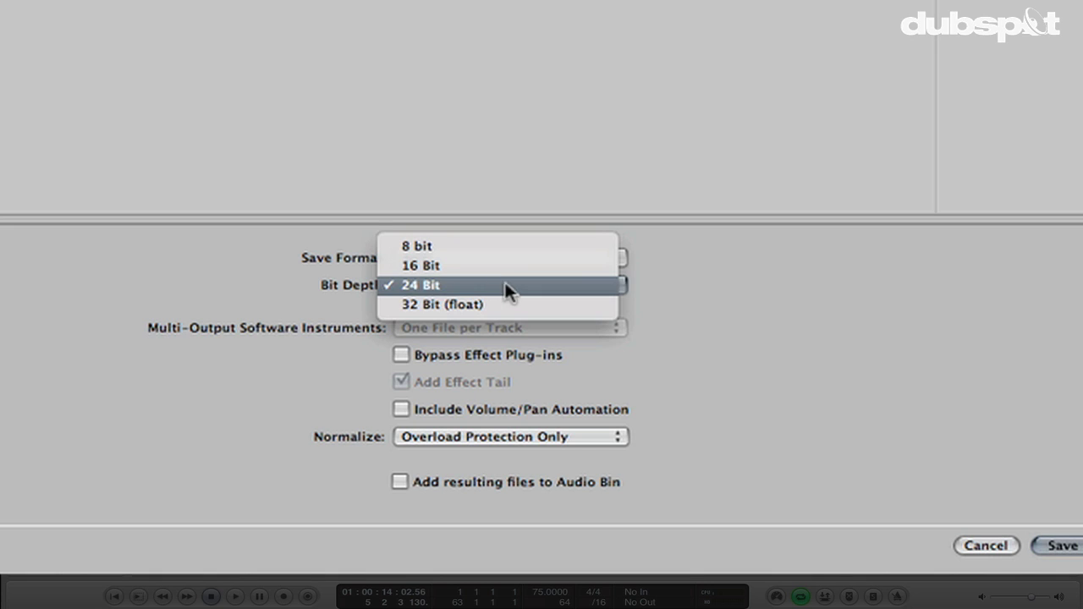
left_click(597, 284)
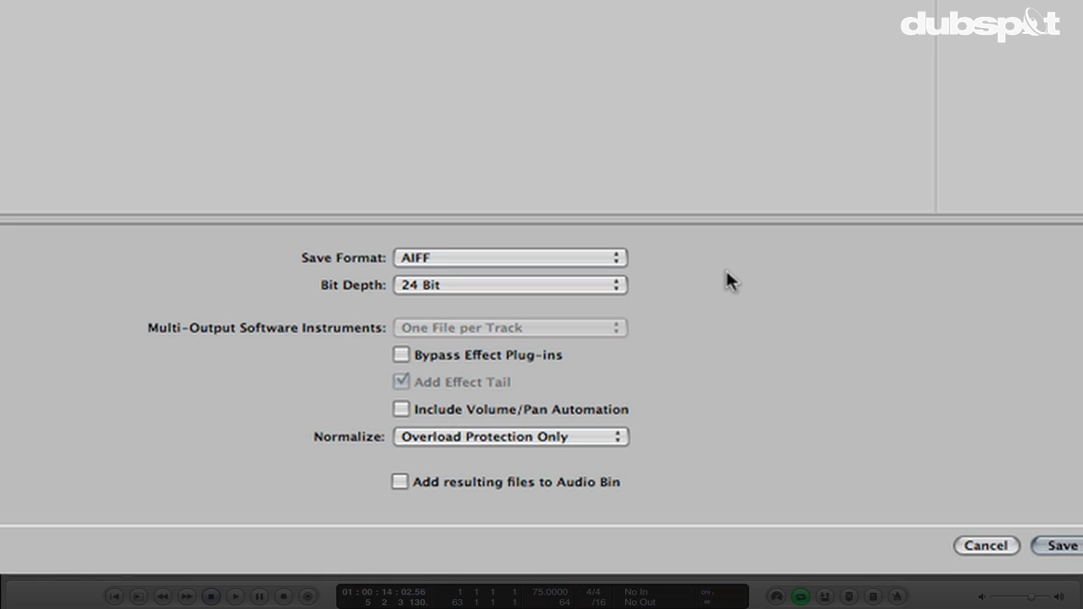
left_click(446, 286)
left_click(446, 286)
left_click(450, 286)
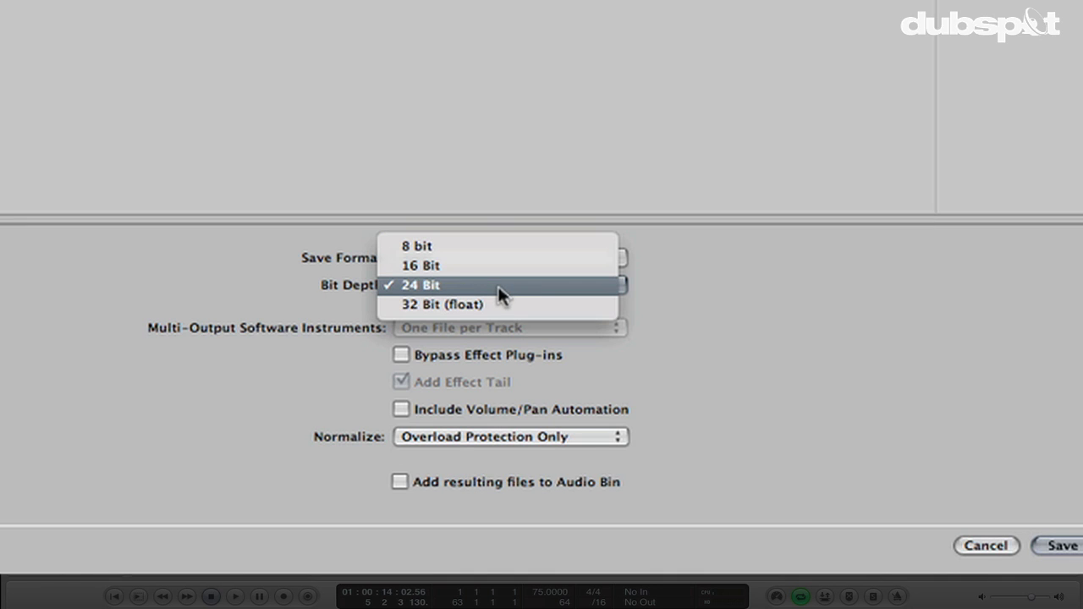
left_click(430, 286)
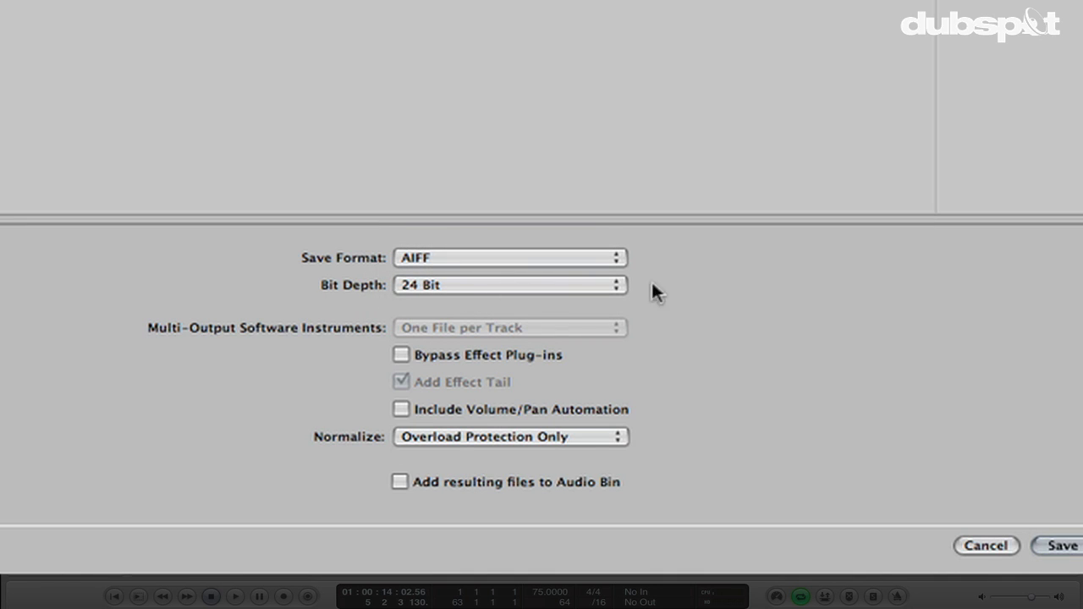
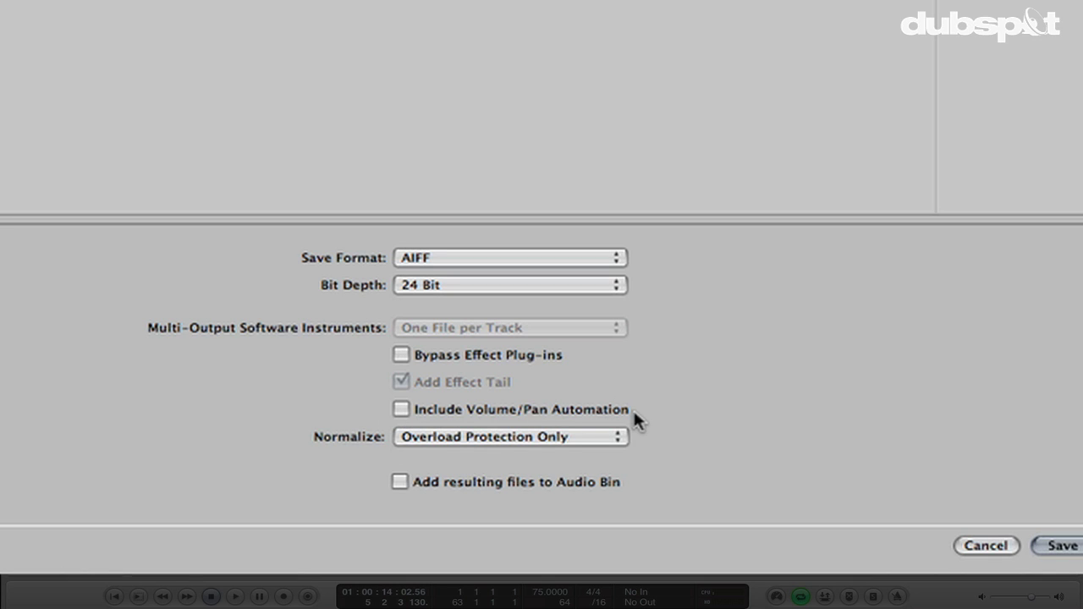
Include volume/pan automation in the exported files and set Normalize to Off
left_click(602, 408)
left_click(467, 436)
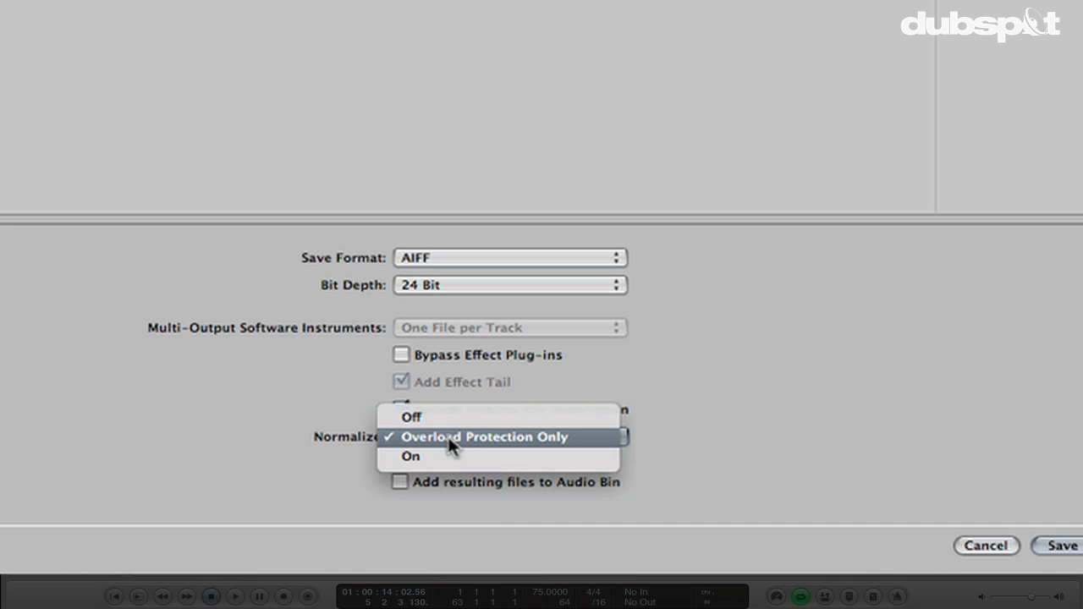
left_click(887, 458)
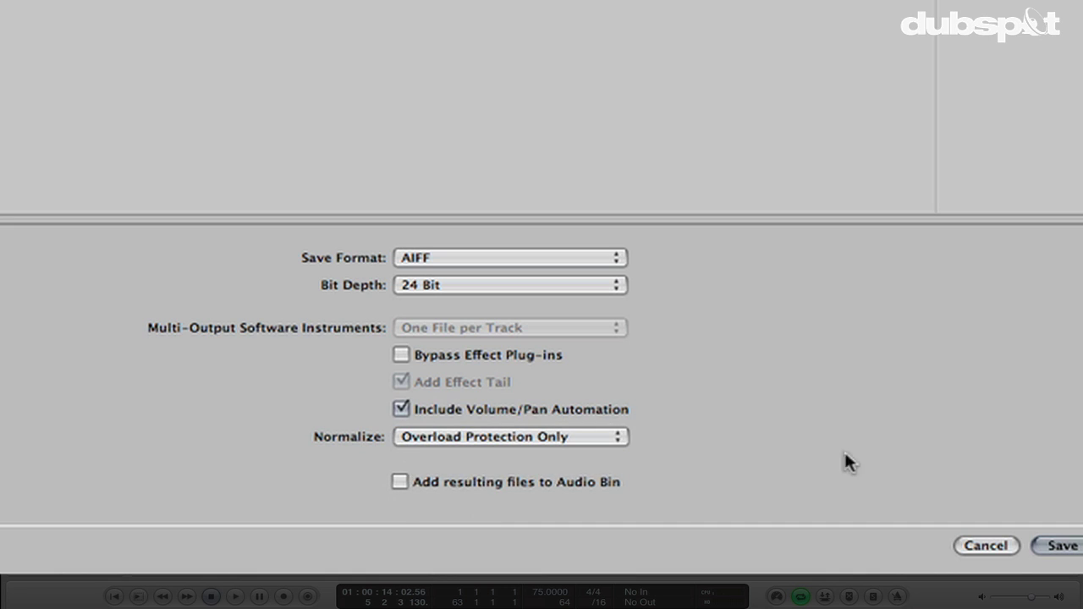
left_click(539, 438)
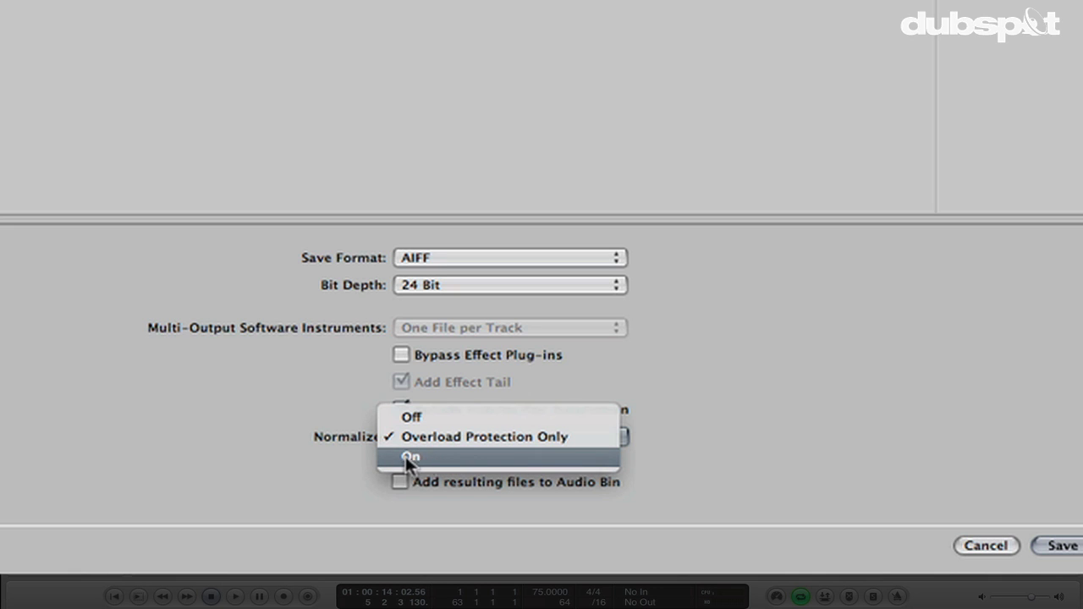
left_click(530, 416)
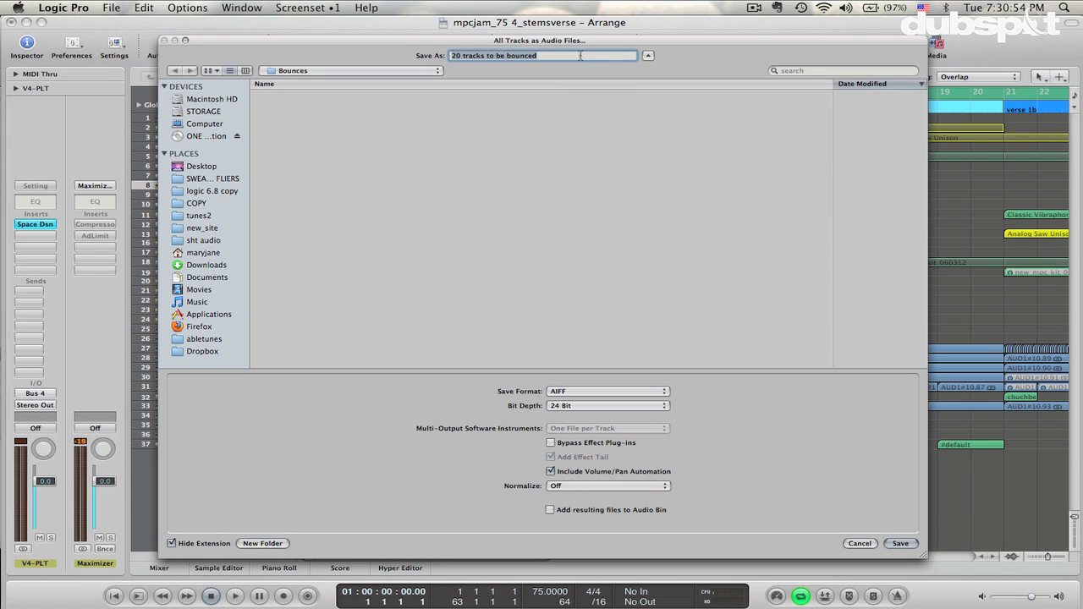
Cancel the export of all tracks without saving any files
left_click(580, 89)
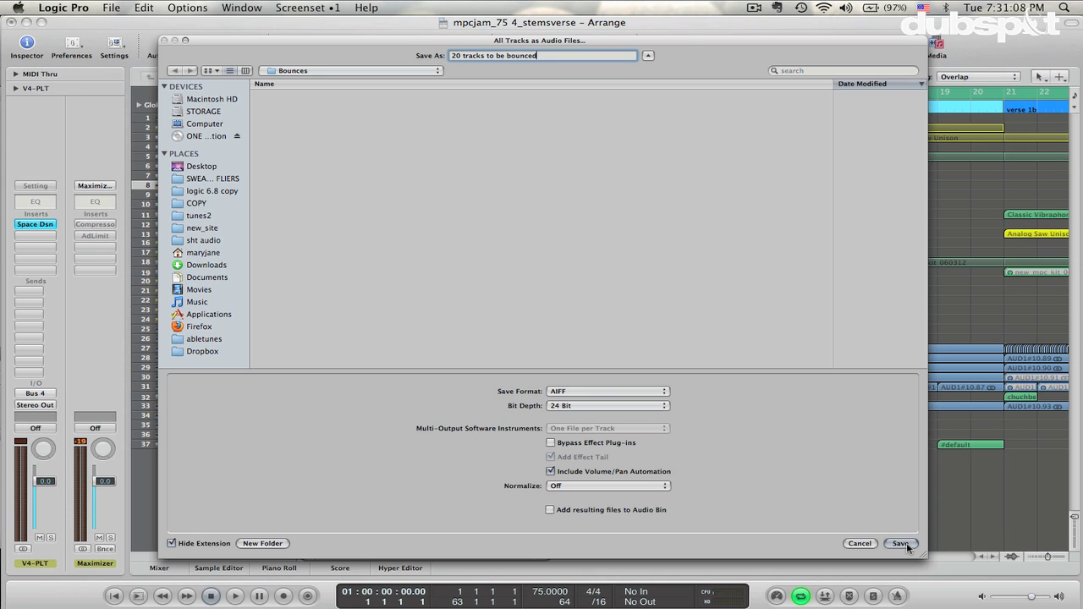
left_click(860, 544)
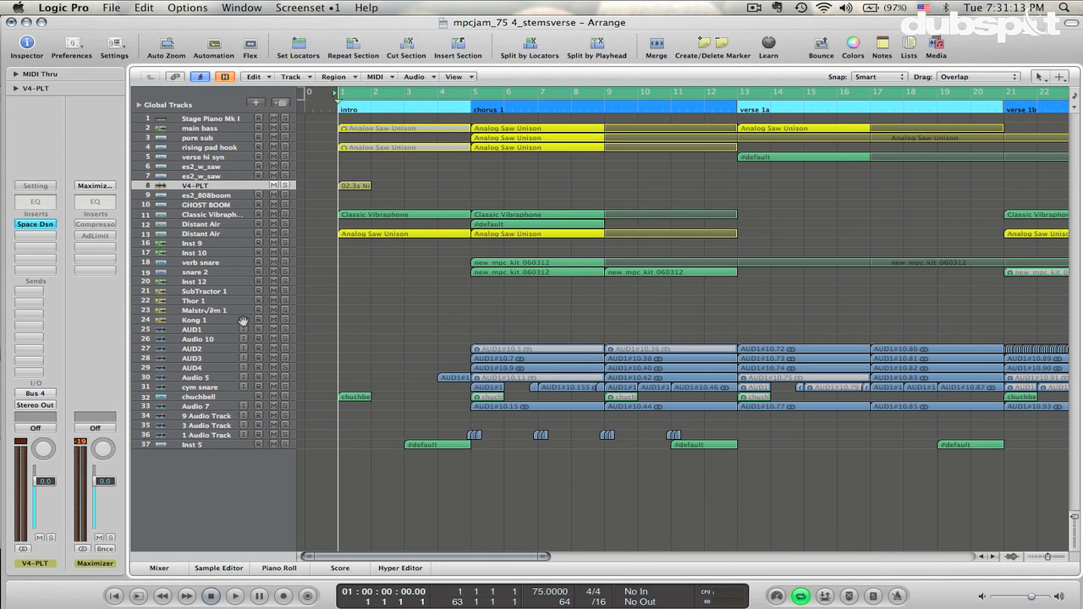
Inspect the V4-PLT, AUD2, AUD3, AUD4, Audio 5 and cym snare channel strips, finishing on AUD4 with all regions deselected
left_click(203, 187)
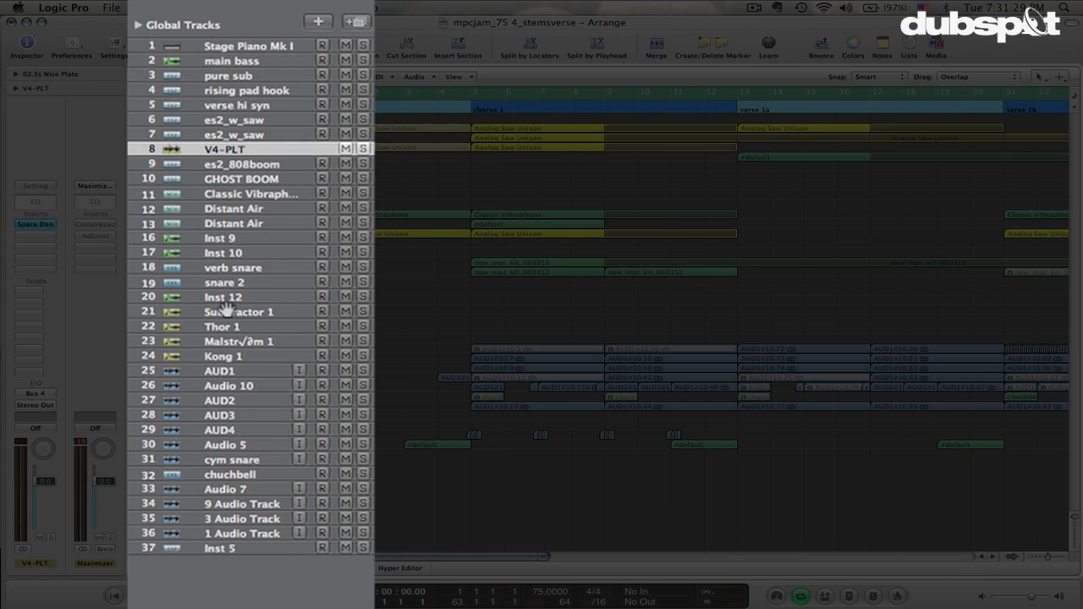
left_click(241, 402)
left_click(251, 429)
left_click(236, 415)
left_click(238, 430)
left_click(241, 460)
left_click(242, 445)
left_click(242, 460)
left_click(246, 431)
left_click(427, 271)
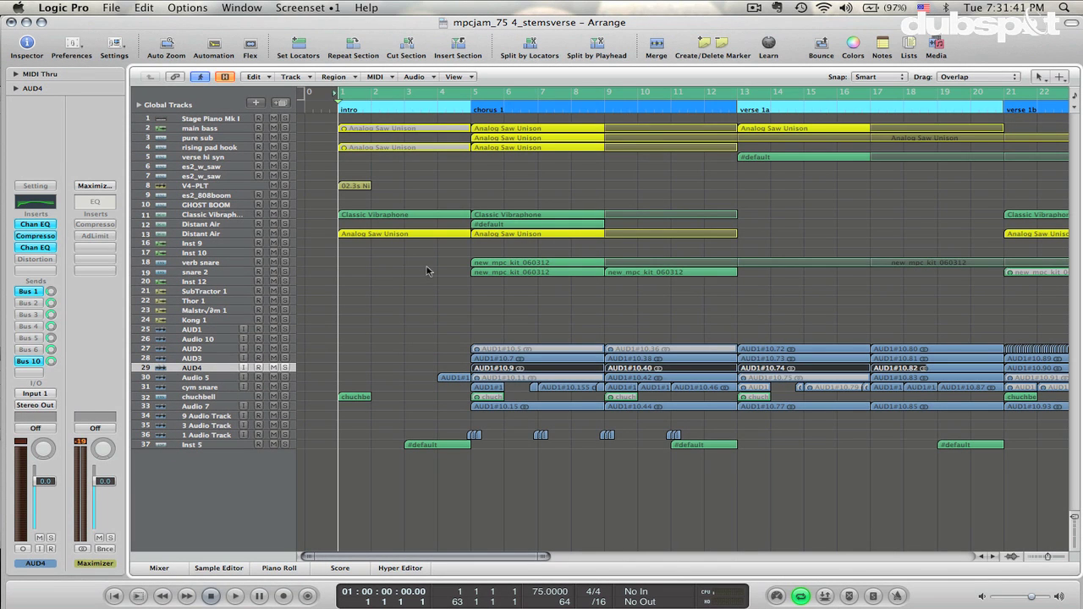
left_click(427, 271)
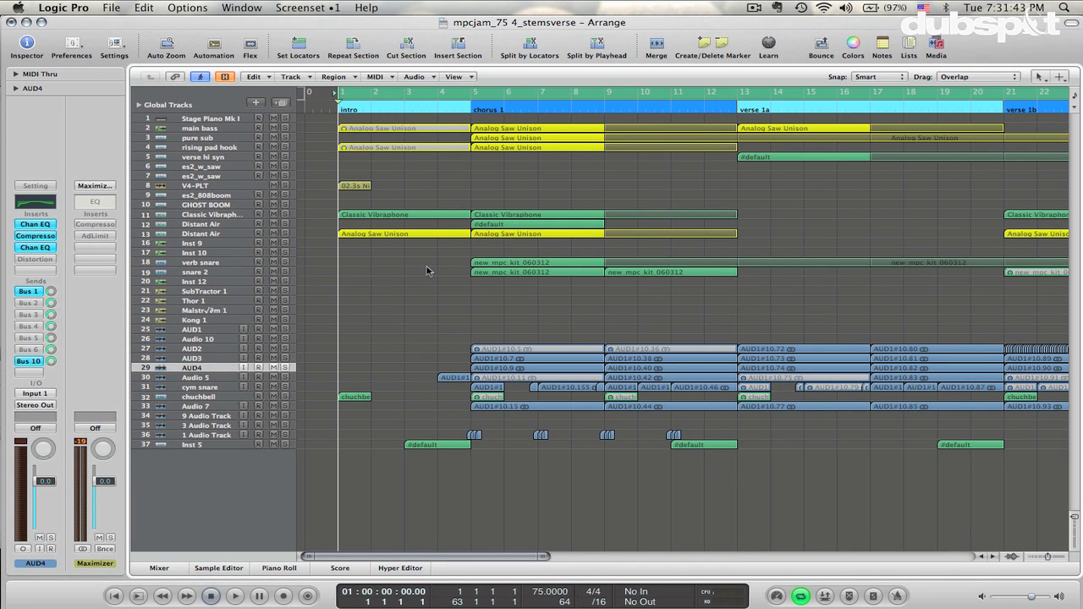